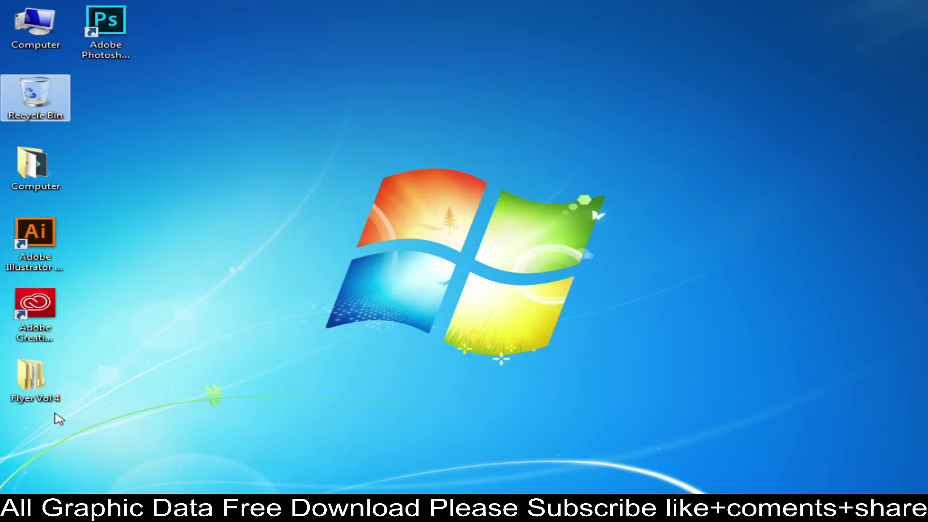
# Step: Open folder 1 of Flyer Vol 4 and show its files as Extra Large Icons
pyautogui.moveTo(221, 443); pyautogui.dragTo(51, 410)
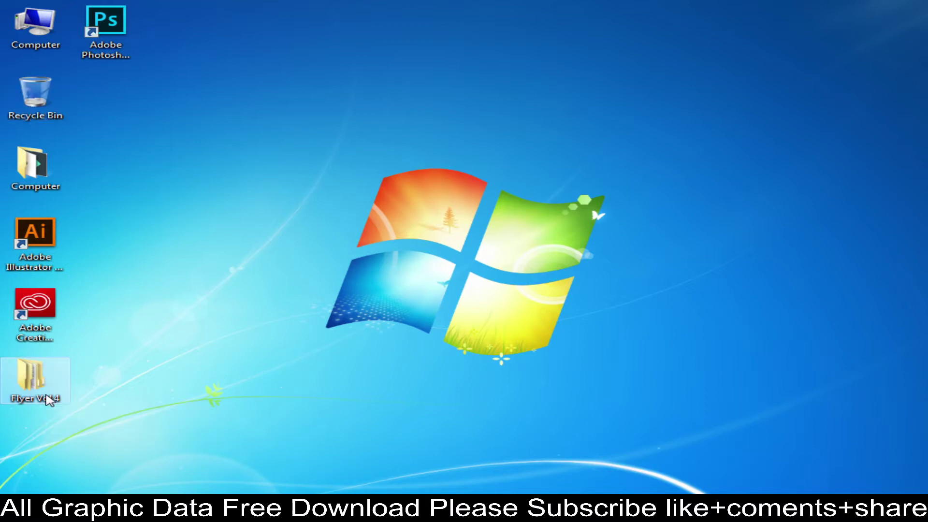
pyautogui.doubleClick(48, 400)
pyautogui.click(211, 89)
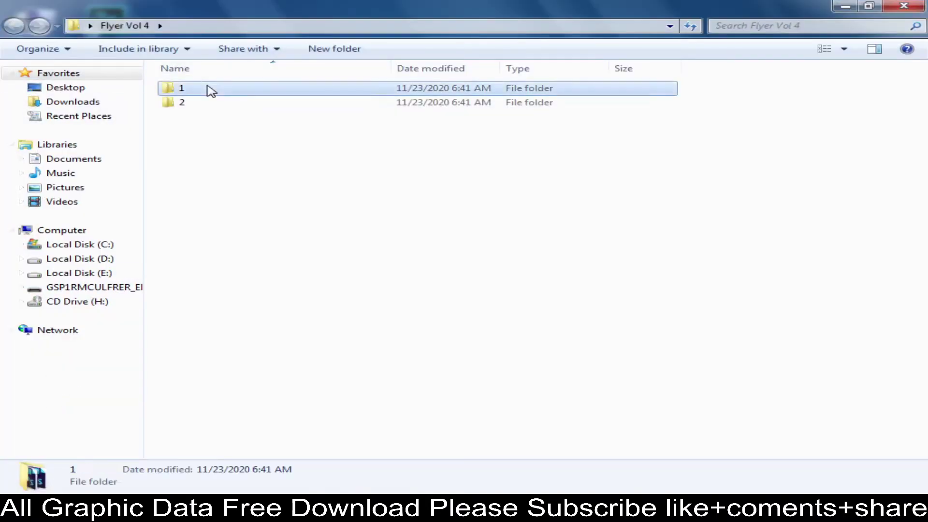
pyautogui.doubleClick(211, 90)
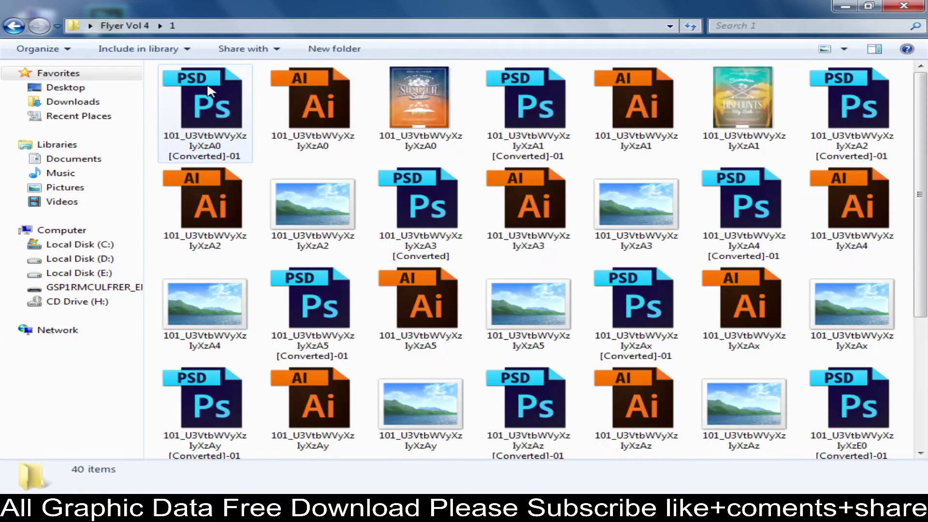
pyautogui.click(841, 49)
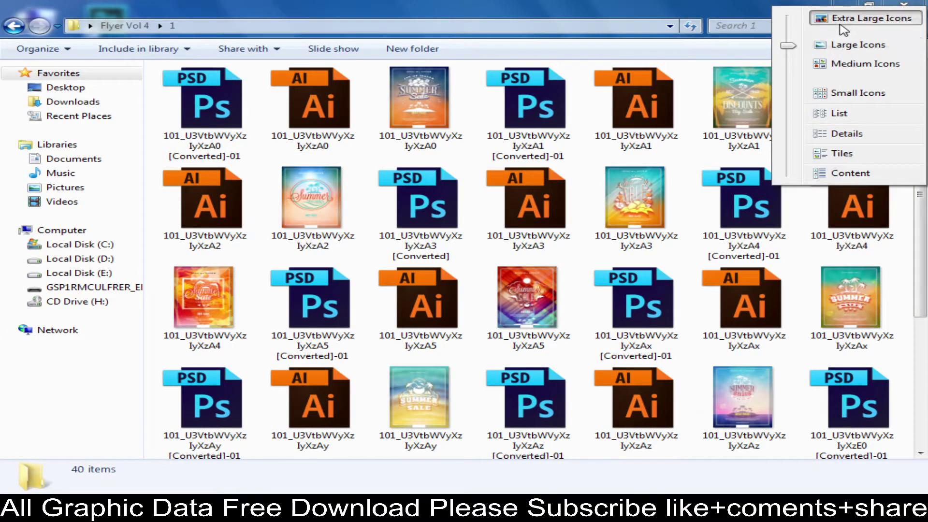
pyautogui.click(843, 20)
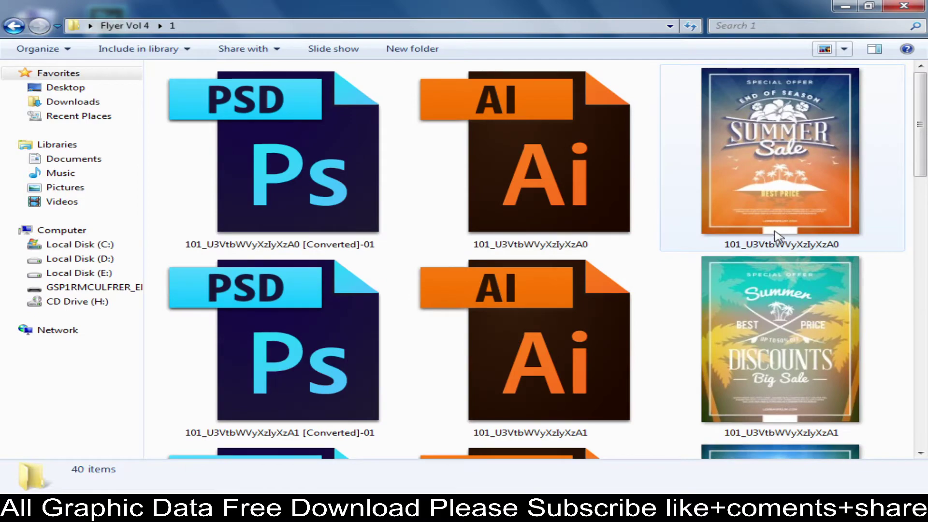
# Step: Open the End of Season Summer Sale flyer in Windows Photo Viewer
pyautogui.click(763, 247)
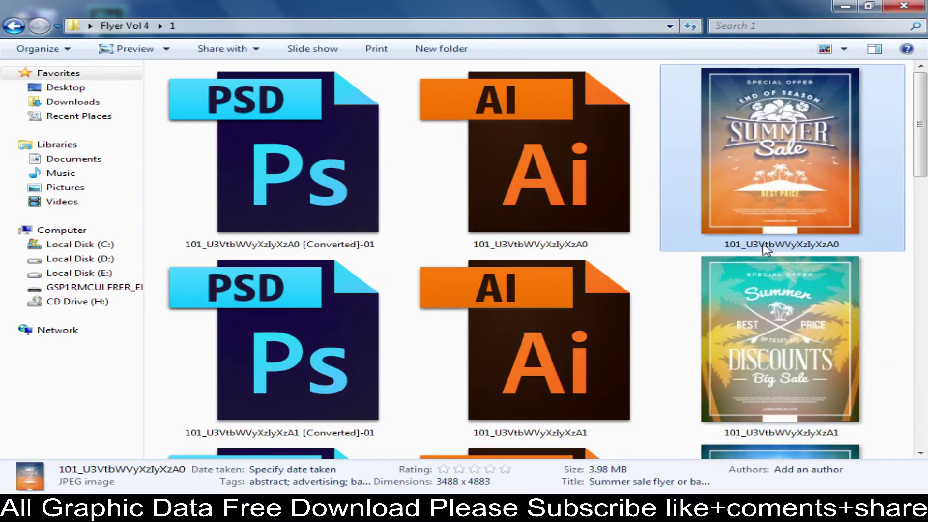
pyautogui.scroll(-1, 763, 257)
pyautogui.scroll(1, 766, 261)
pyautogui.doubleClick(765, 244)
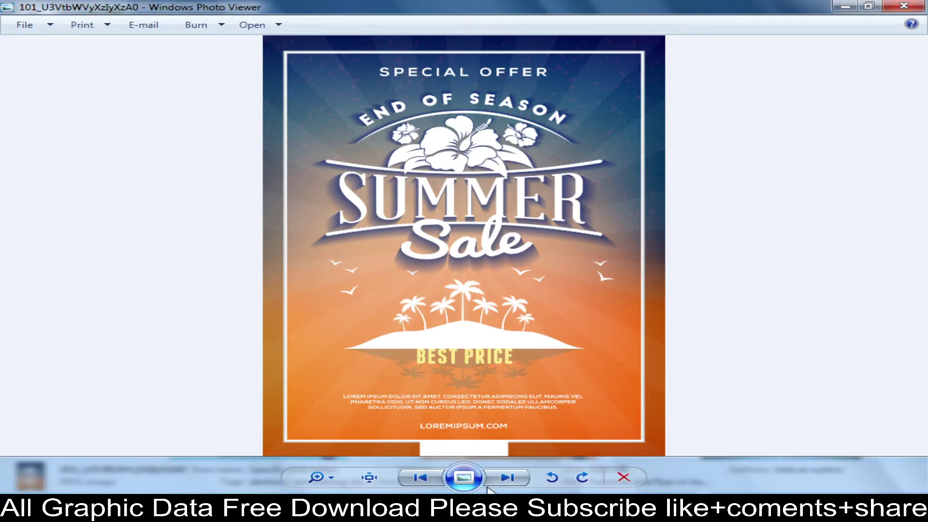
# Step: Page through the rest of folder 1's flyers in Photo Viewer
pyautogui.click(510, 480)
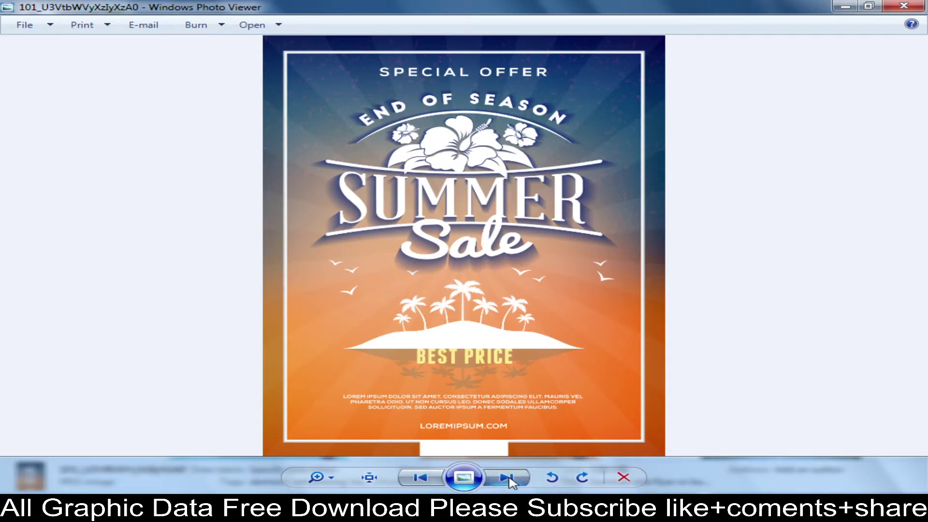
pyautogui.click(510, 478)
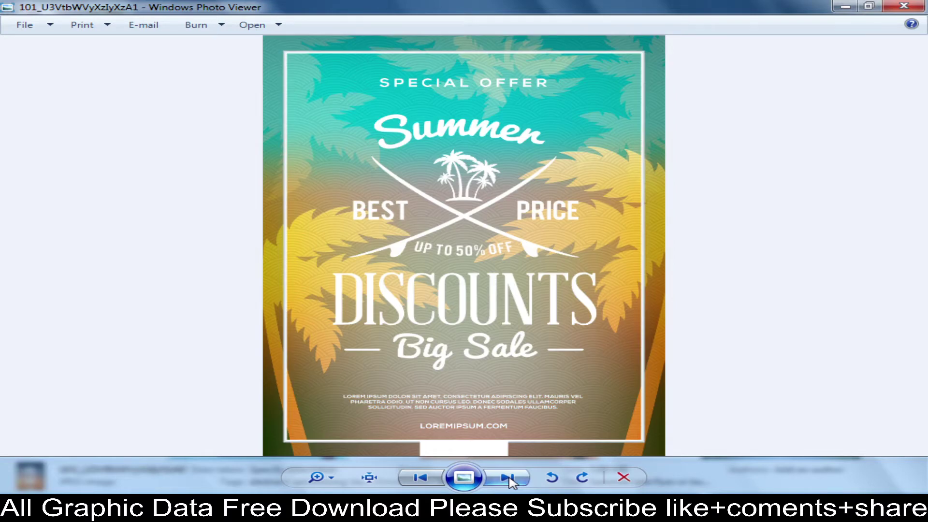
pyautogui.click(512, 480)
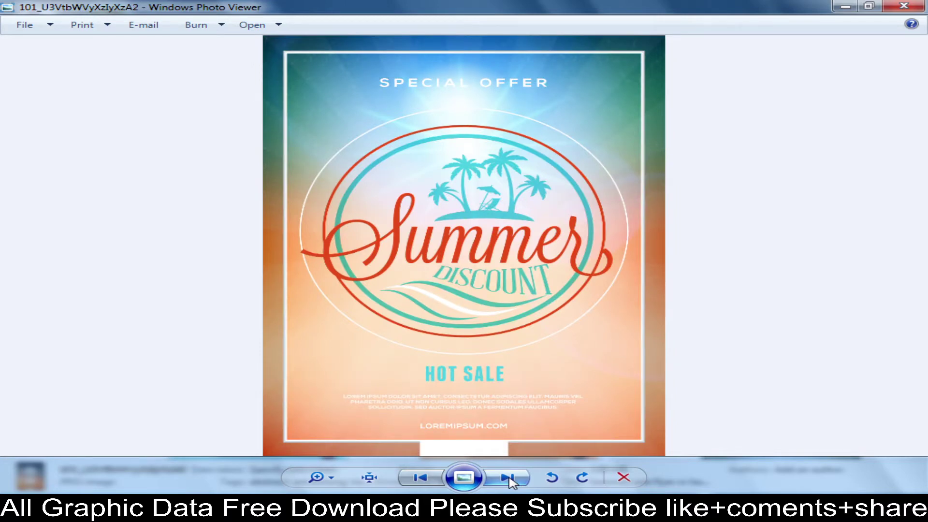
pyautogui.click(512, 480)
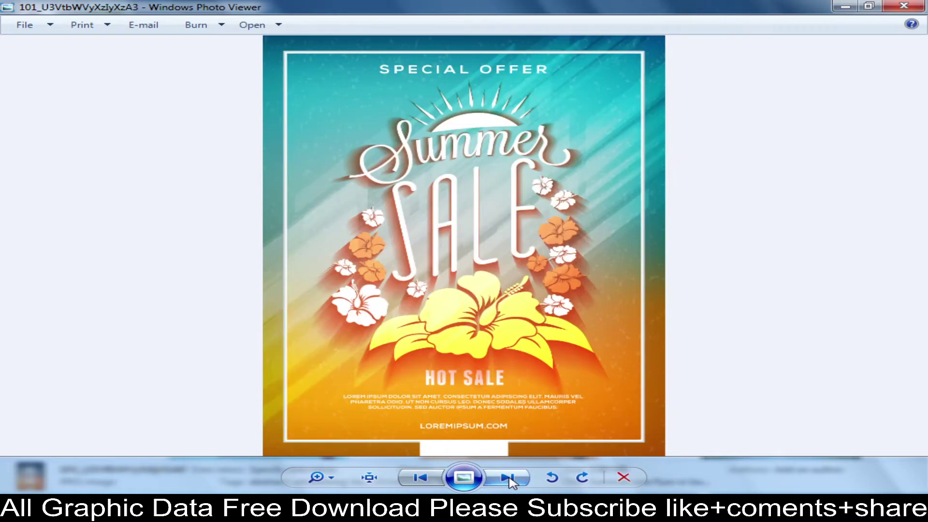
pyautogui.click(509, 479)
pyautogui.click(509, 479)
pyautogui.click(510, 479)
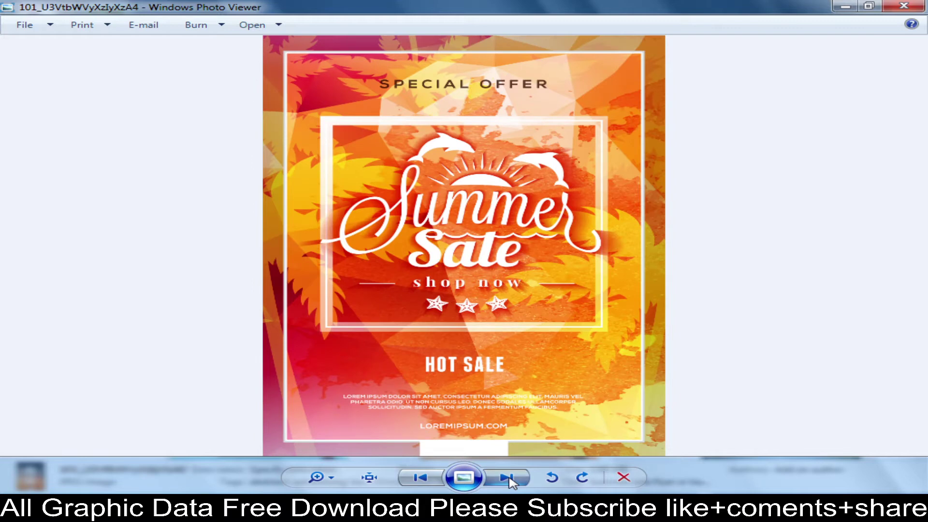
pyautogui.click(509, 479)
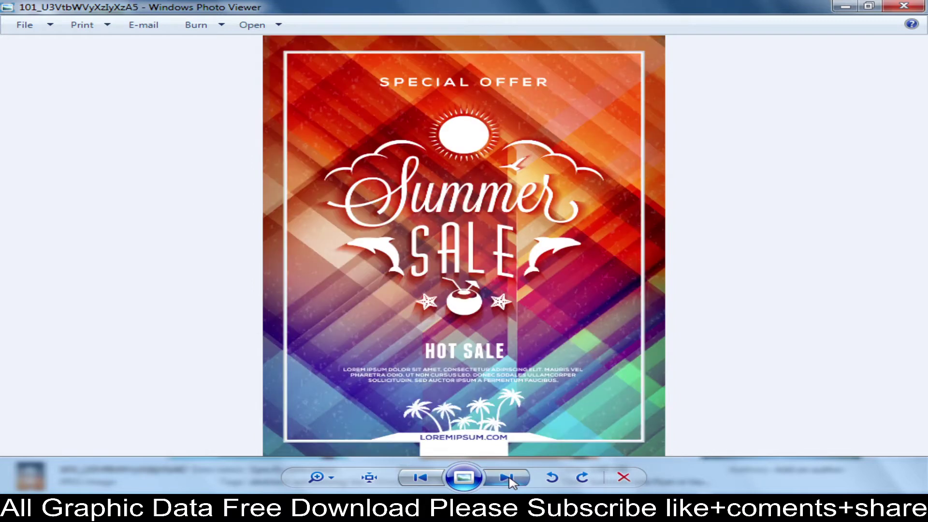
pyautogui.click(510, 480)
pyautogui.click(509, 478)
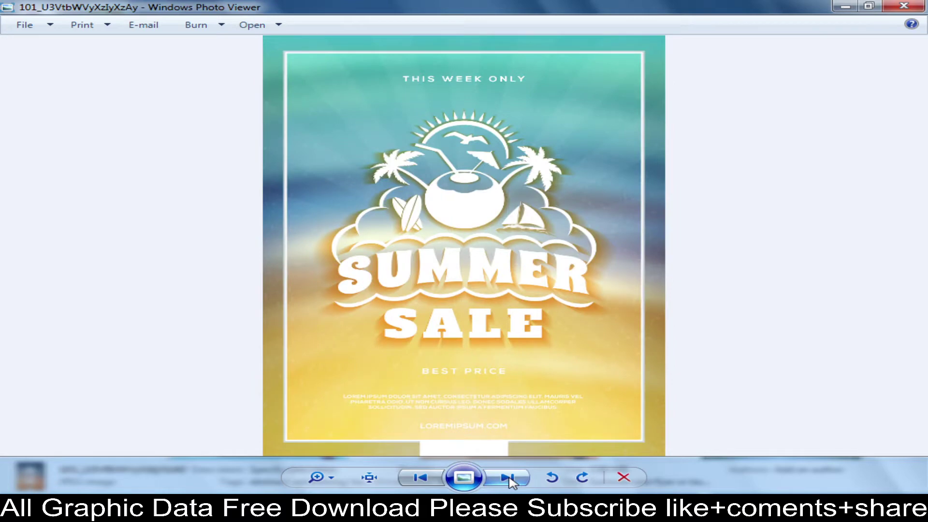
pyautogui.click(510, 479)
pyautogui.click(510, 479)
pyautogui.click(509, 479)
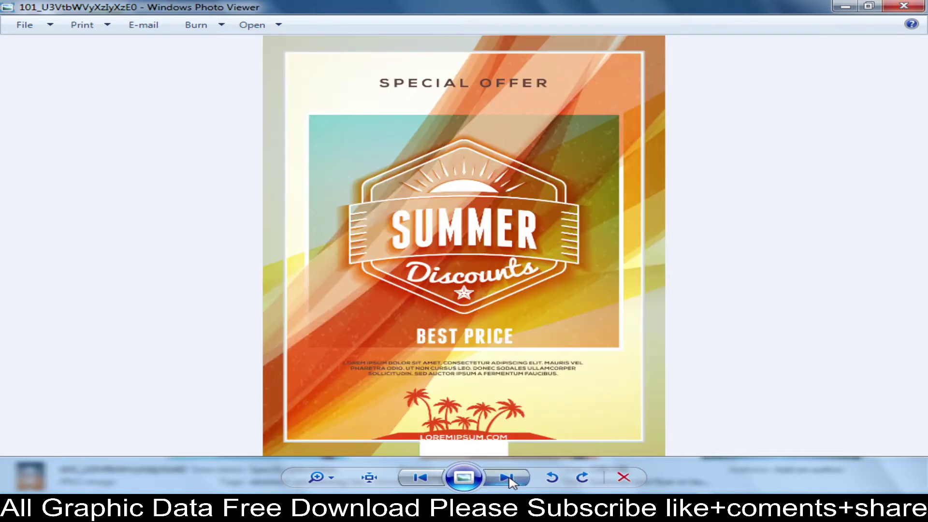
pyautogui.click(509, 479)
pyautogui.click(510, 480)
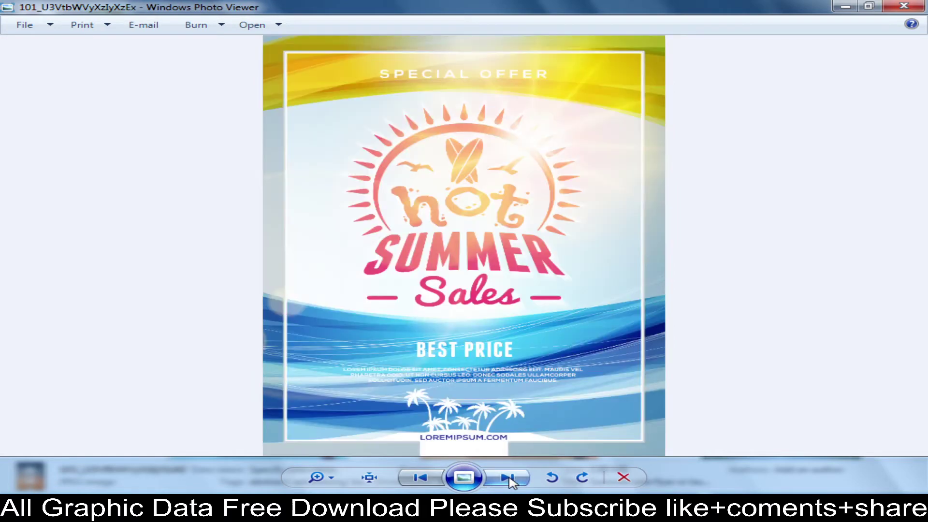
pyautogui.click(510, 480)
pyautogui.click(511, 480)
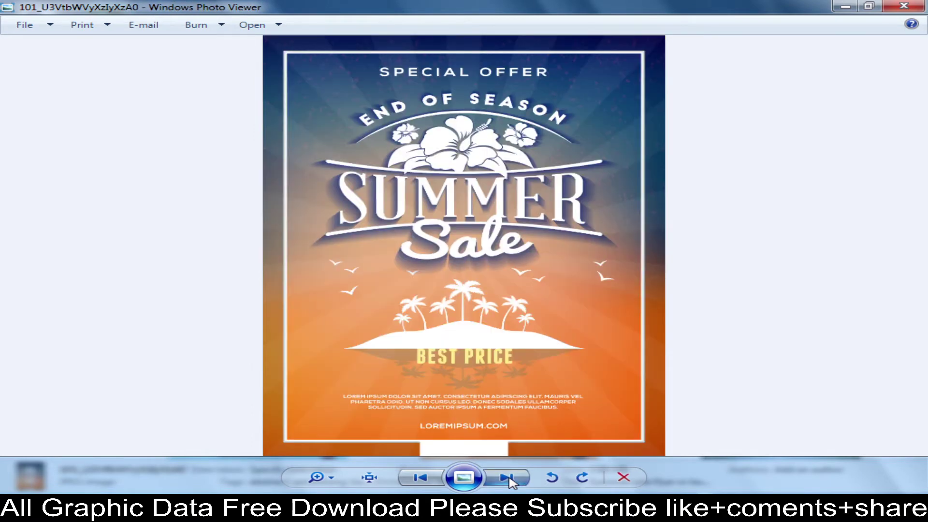
pyautogui.click(510, 480)
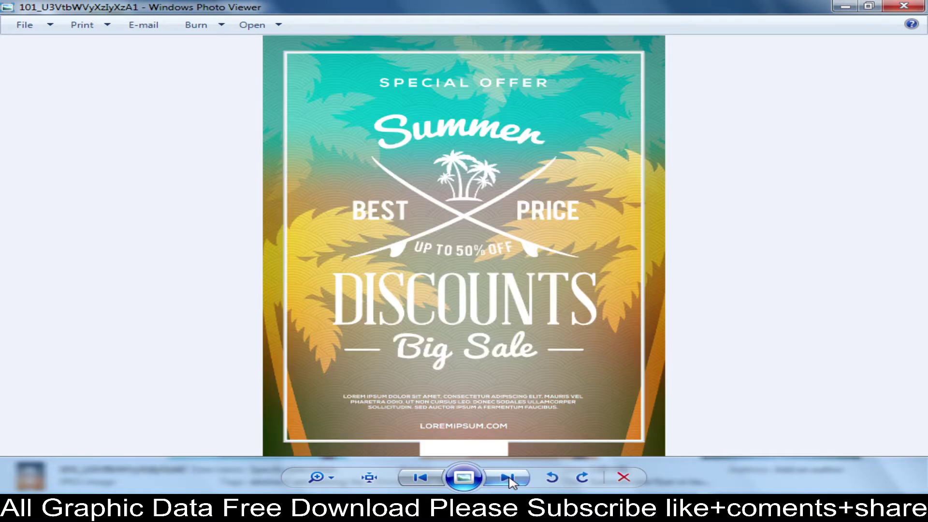
pyautogui.click(511, 479)
pyautogui.click(510, 479)
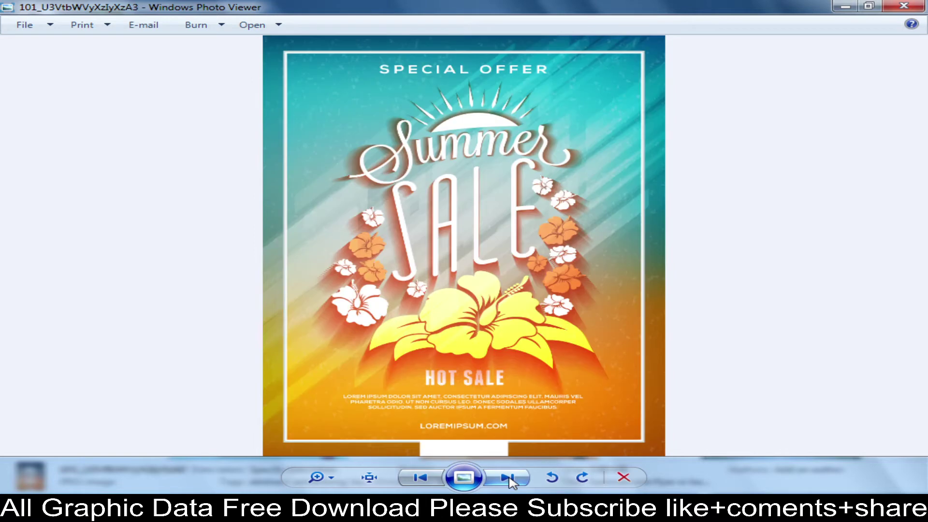
pyautogui.click(511, 480)
pyautogui.click(511, 480)
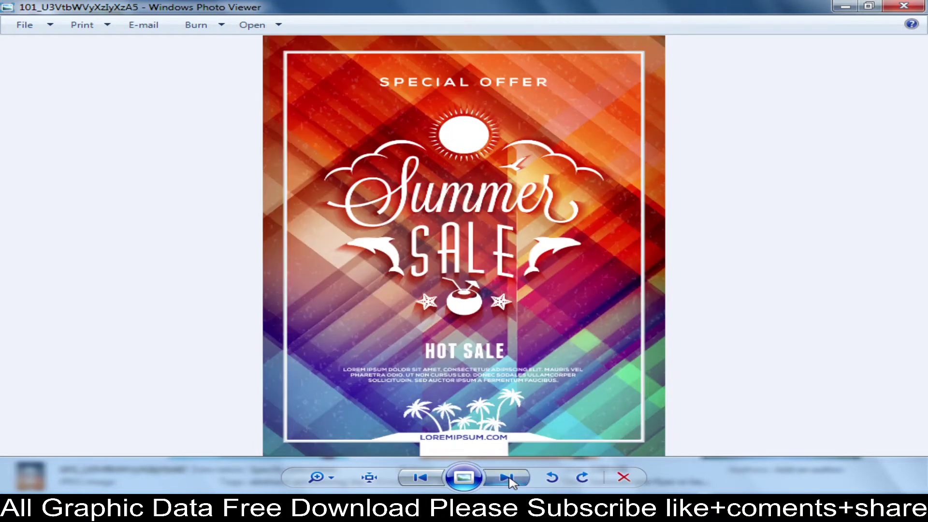
pyautogui.click(510, 480)
pyautogui.click(511, 480)
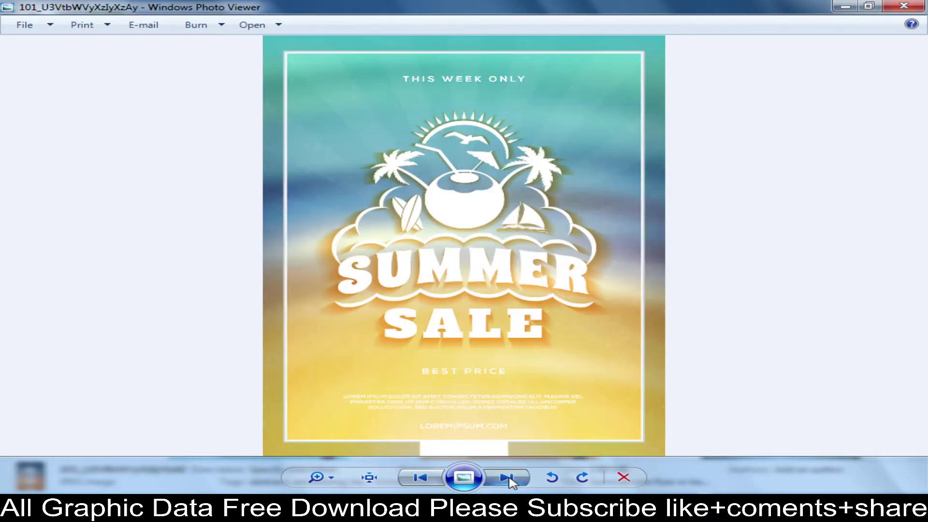
pyautogui.click(510, 479)
# Step: Close the viewer and open folder 2 of Flyer Vol 4 as extra large thumbnails
pyautogui.press('Escape')
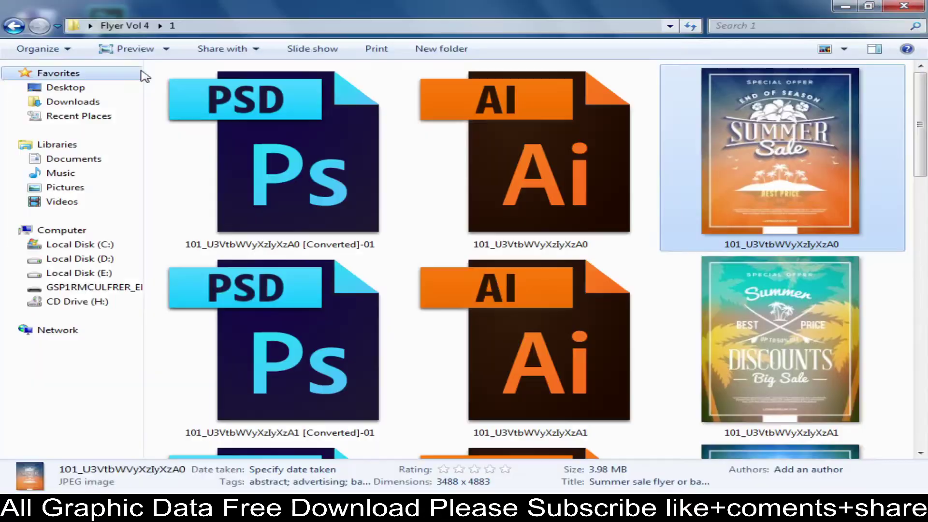
pyautogui.click(10, 27)
pyautogui.doubleClick(191, 102)
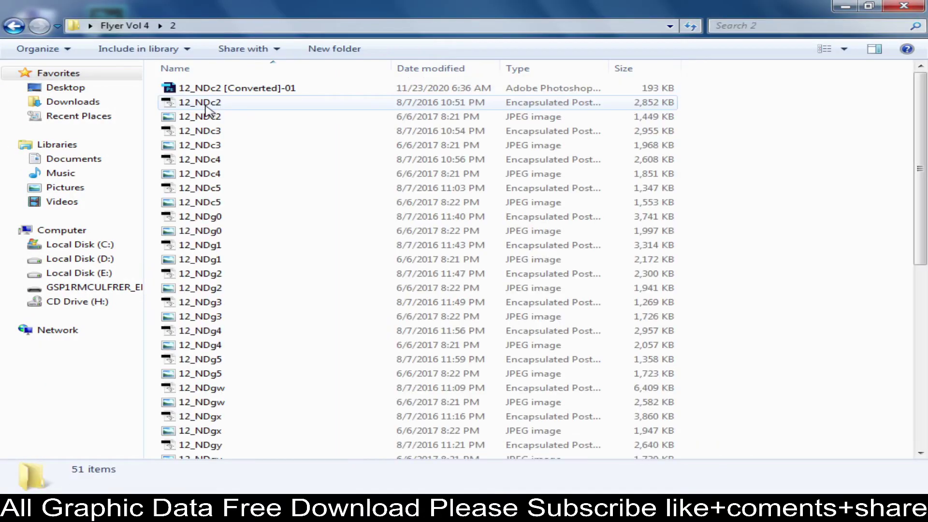
pyautogui.click(844, 48)
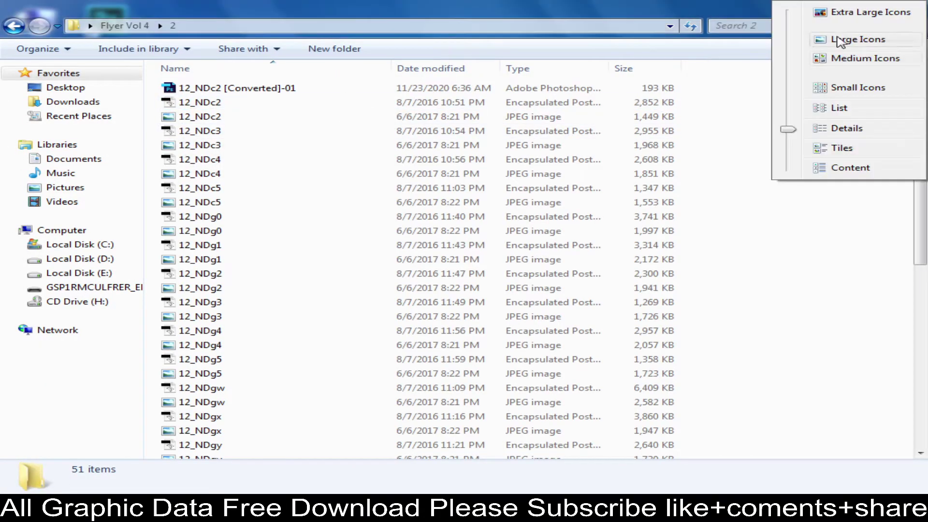
pyautogui.click(837, 15)
# Step: Open the pink 12_NDc2 flyer in Photo Viewer and view the next few designs
pyautogui.doubleClick(805, 162)
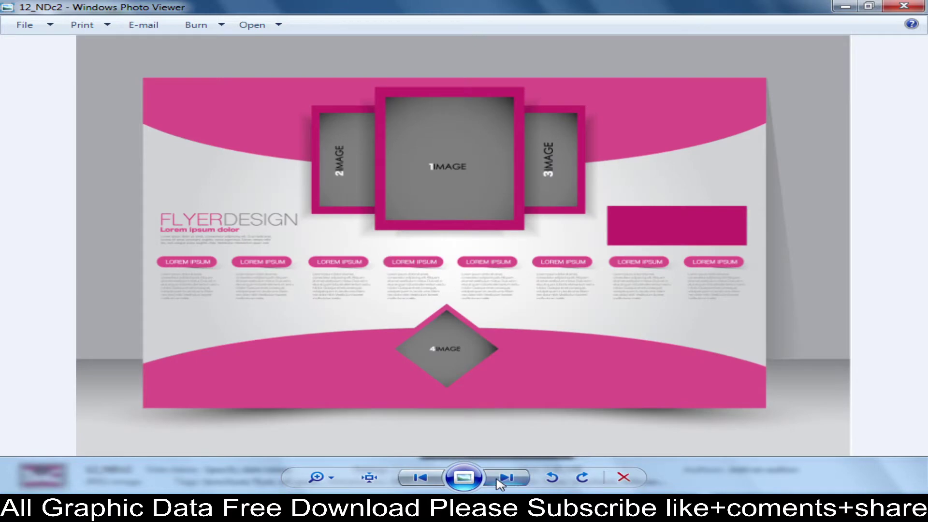
pyautogui.click(499, 479)
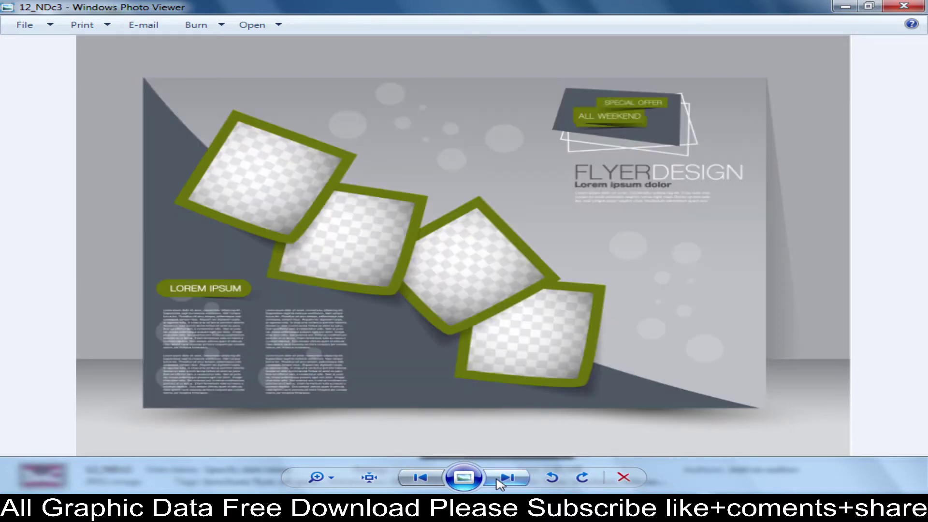
pyautogui.click(498, 480)
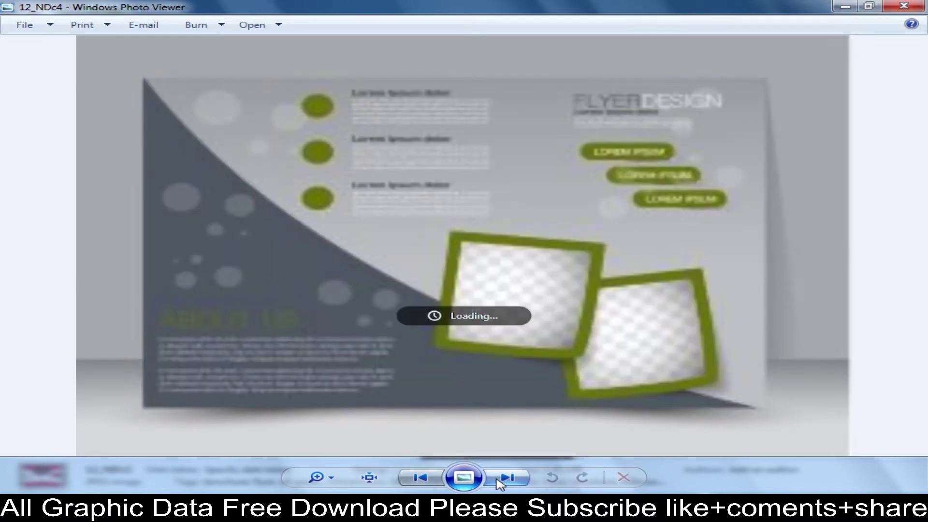
pyautogui.click(498, 480)
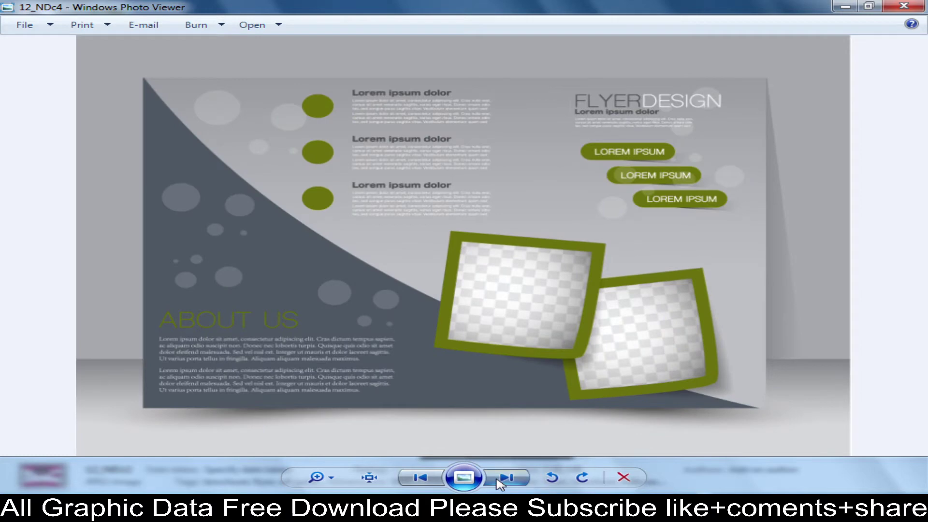
pyautogui.click(498, 479)
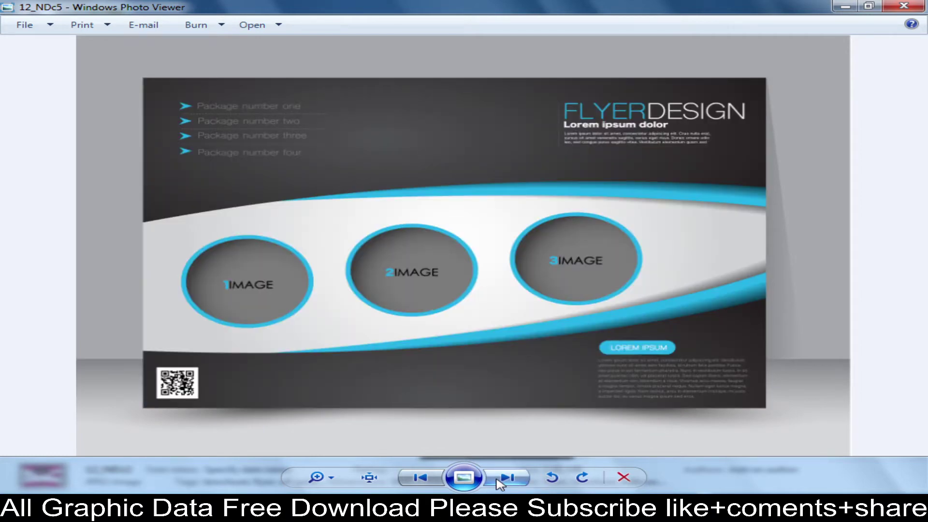
pyautogui.click(501, 480)
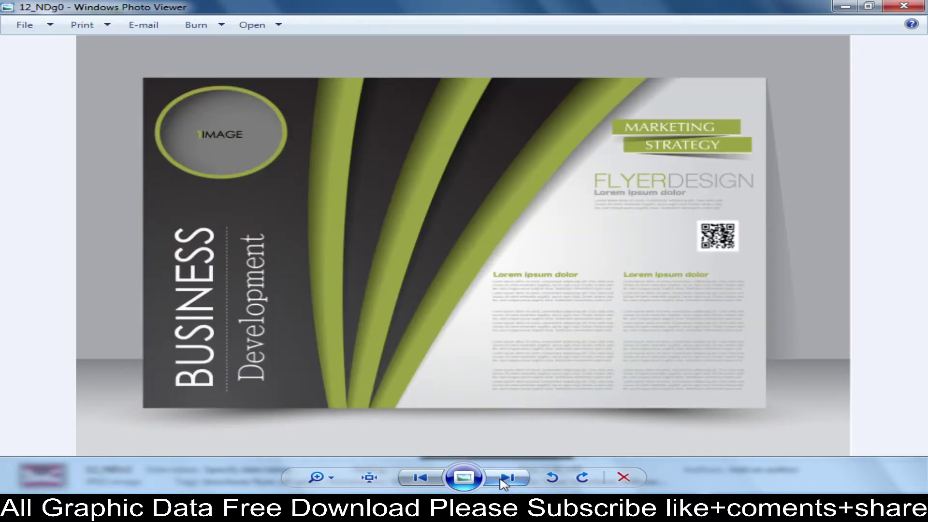
pyautogui.click(500, 479)
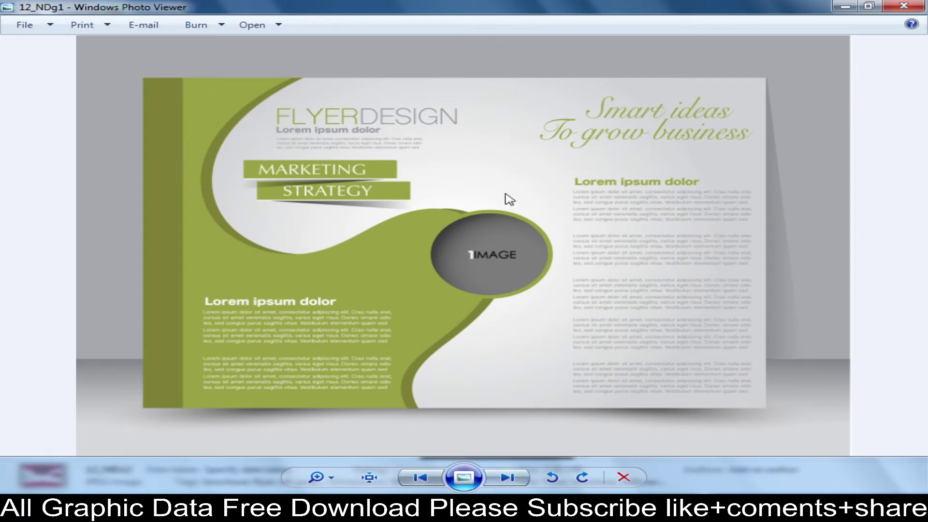
# Step: Keep paging through the designs up to 12_NDk3, then close the viewer
pyautogui.click(511, 481)
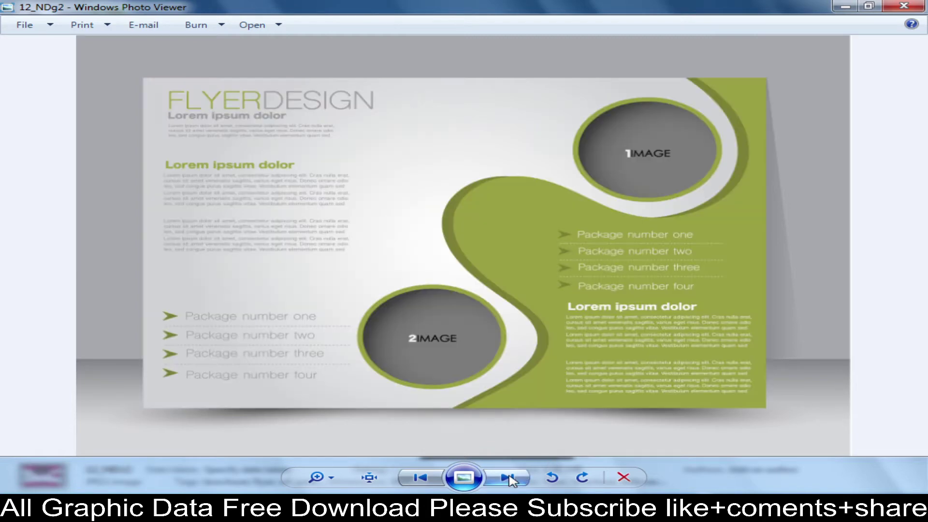
pyautogui.click(512, 480)
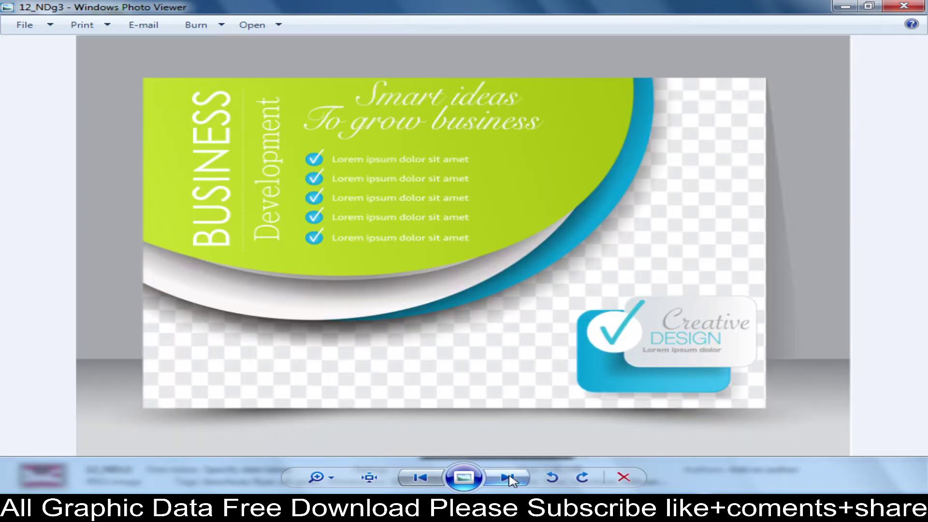
pyautogui.click(512, 480)
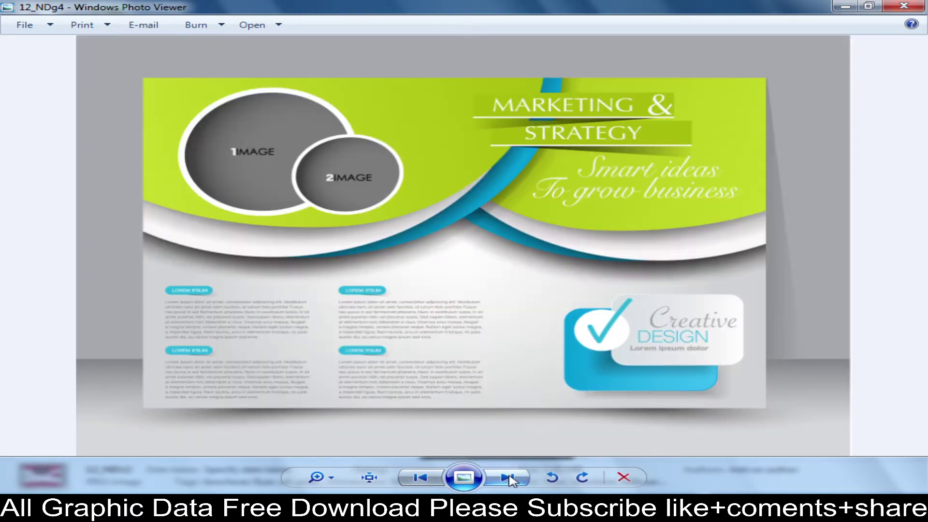
pyautogui.click(512, 481)
pyautogui.click(512, 480)
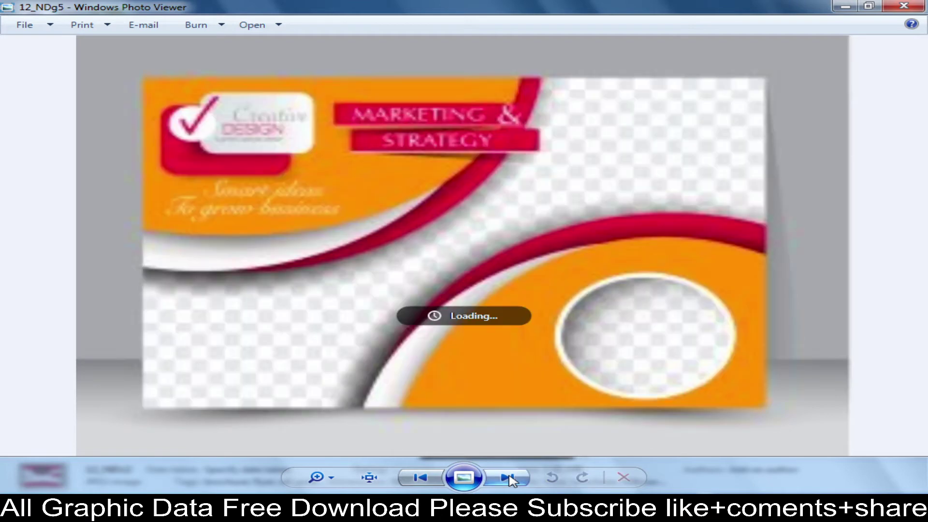
pyautogui.click(512, 481)
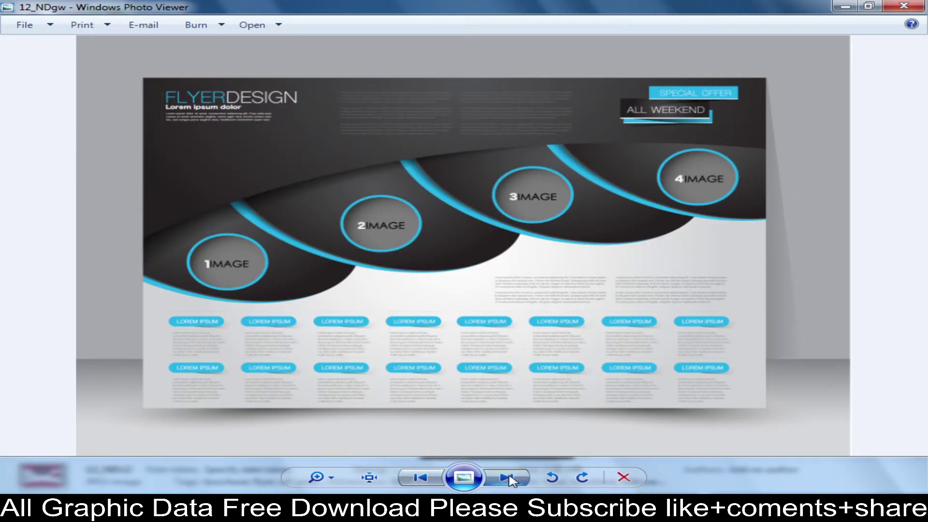
pyautogui.click(509, 480)
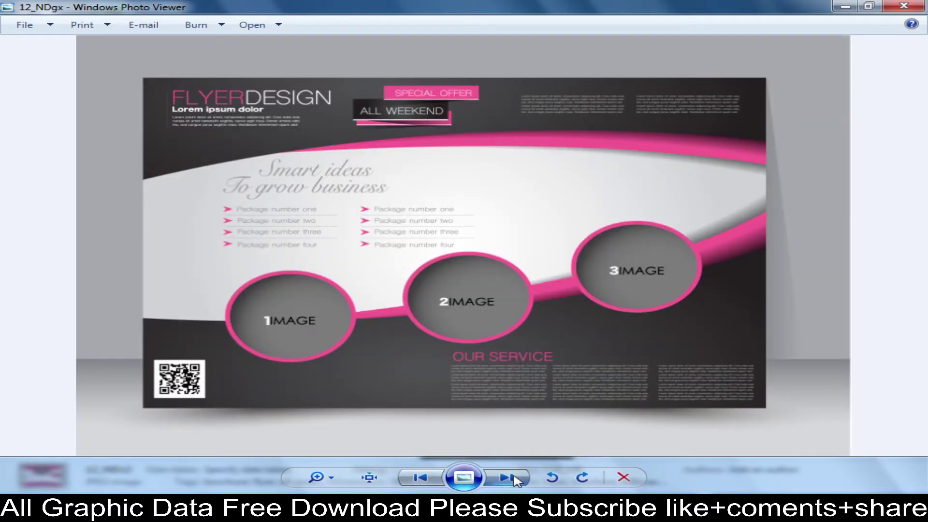
pyautogui.click(510, 479)
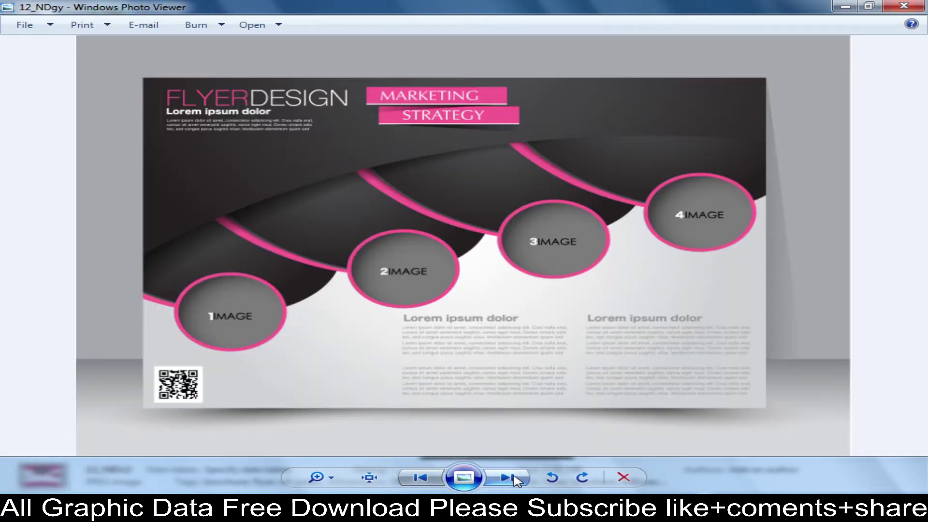
pyautogui.click(514, 475)
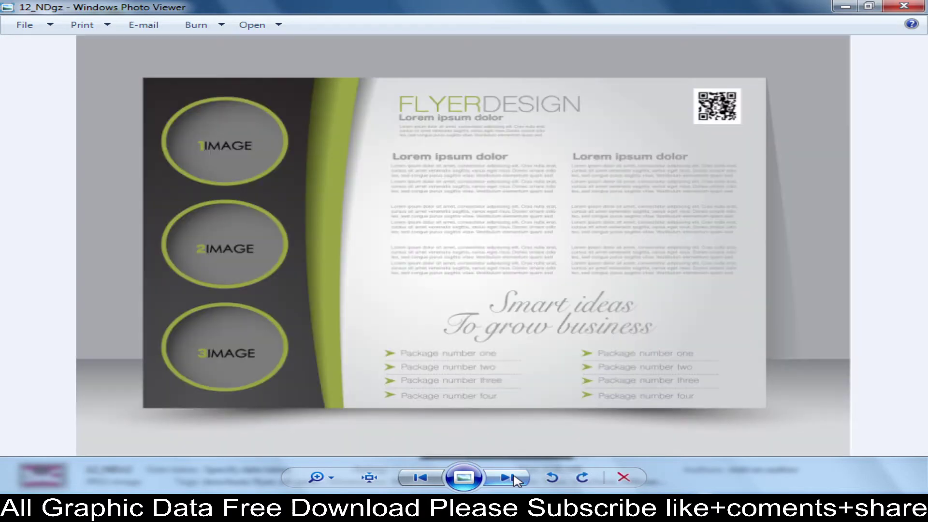
pyautogui.click(513, 476)
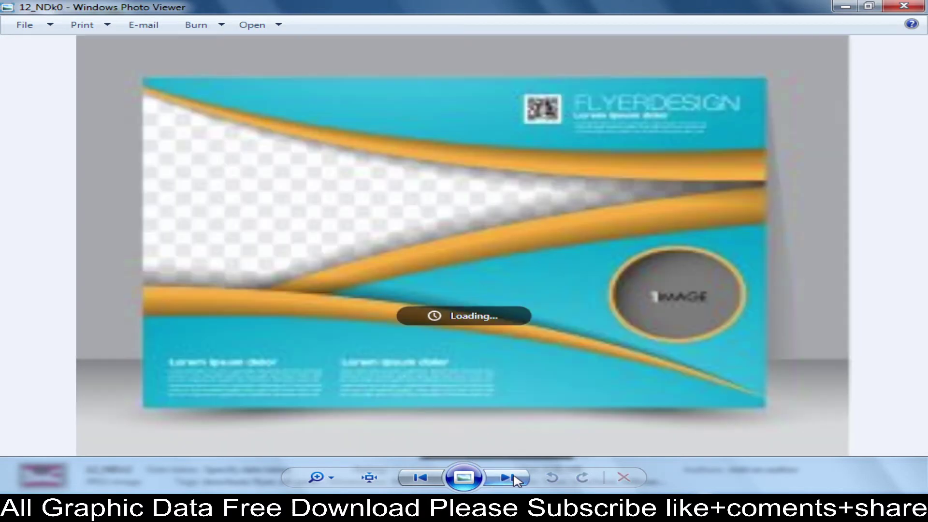
pyautogui.click(514, 477)
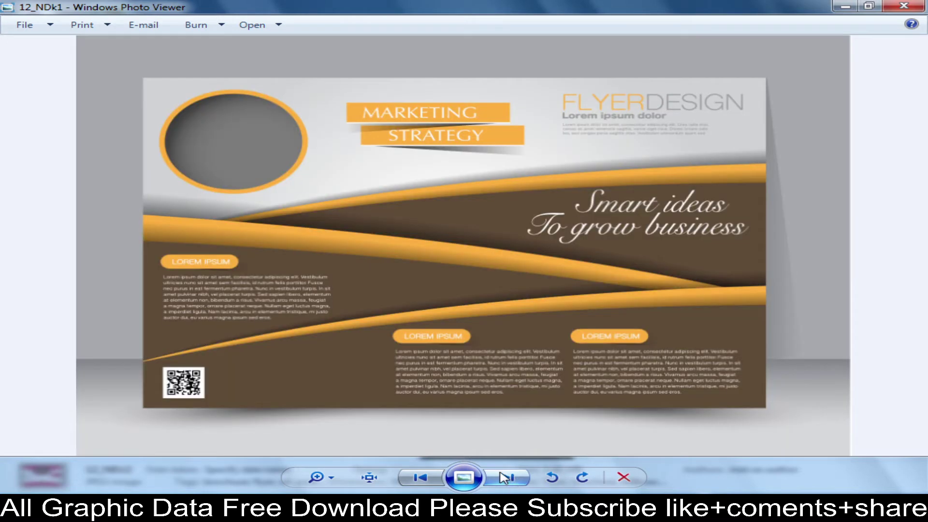
pyautogui.click(504, 478)
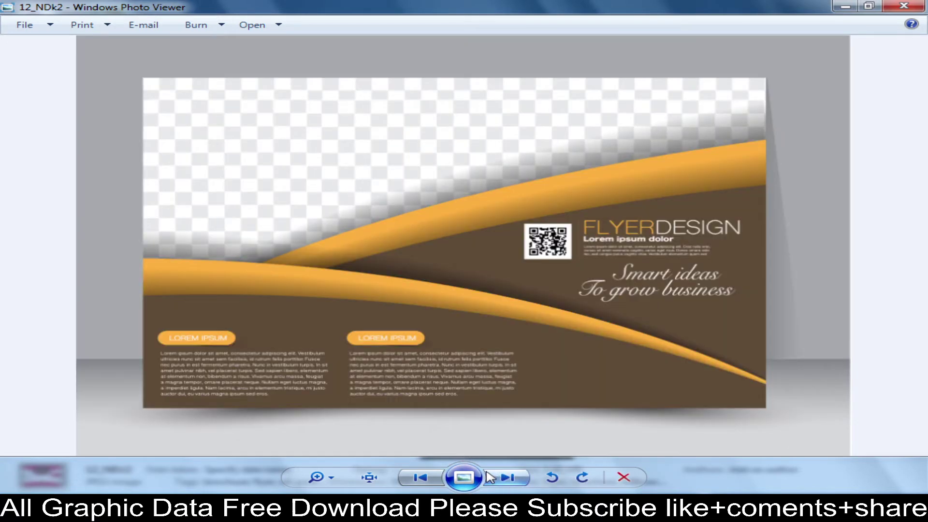
pyautogui.click(504, 477)
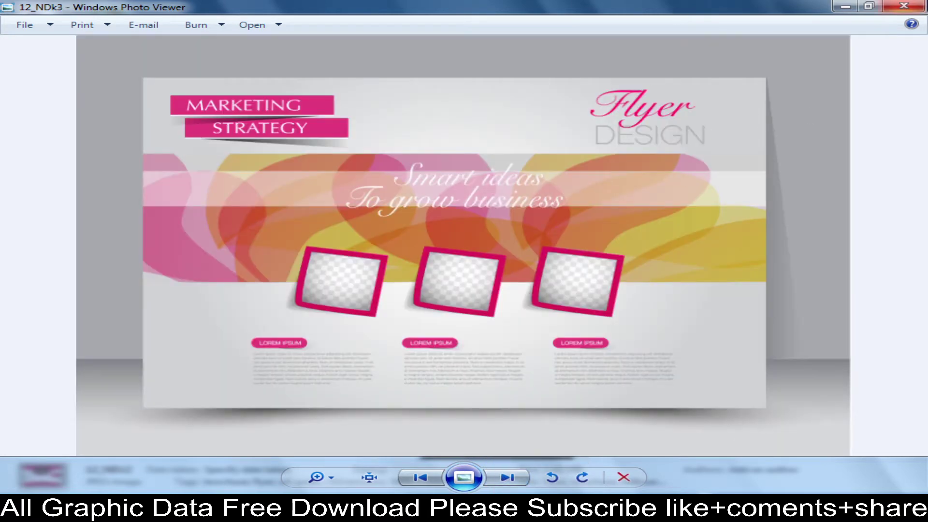
pyautogui.click(886, 10)
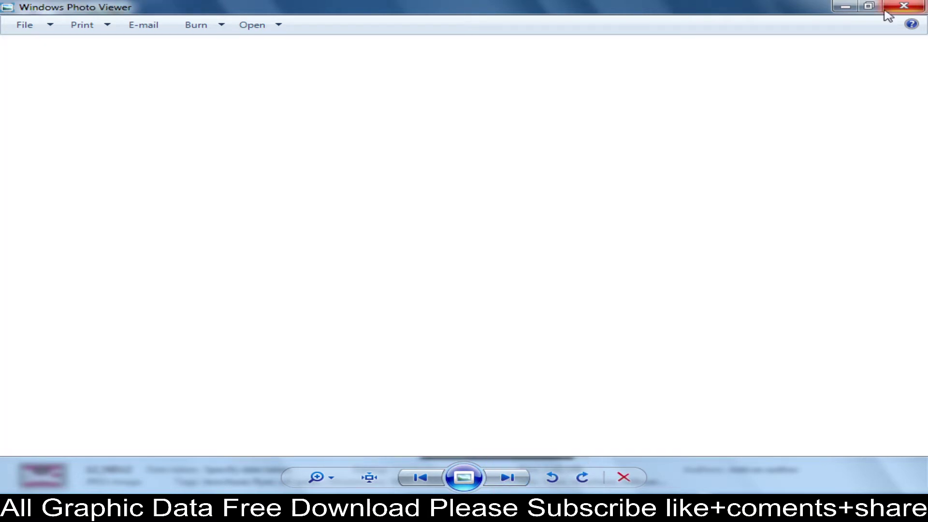
# Step: Scroll folder 2's thumbnails, select 12_NDk3, then go back to Flyer Vol 4
pyautogui.scroll(-5, 507, 289)
pyautogui.scroll(-3, 508, 290)
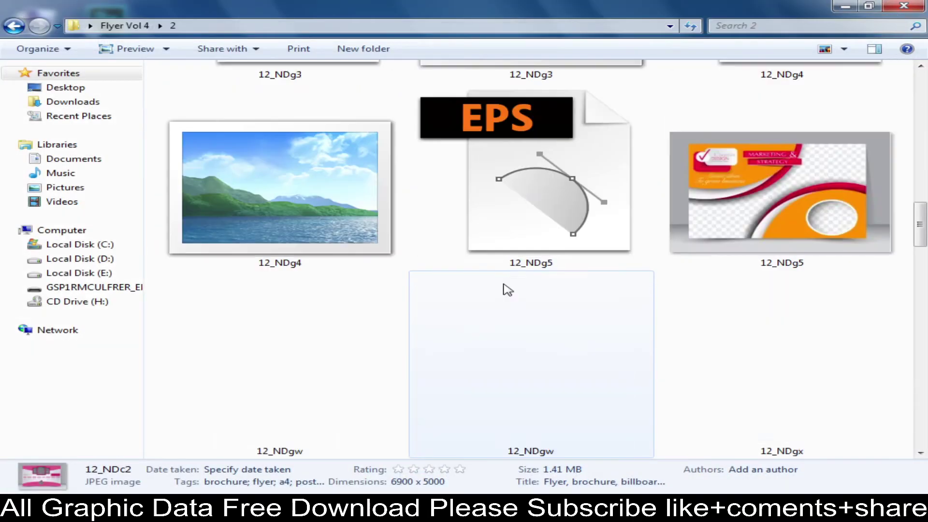
pyautogui.scroll(-3, 507, 290)
pyautogui.scroll(-3, 507, 289)
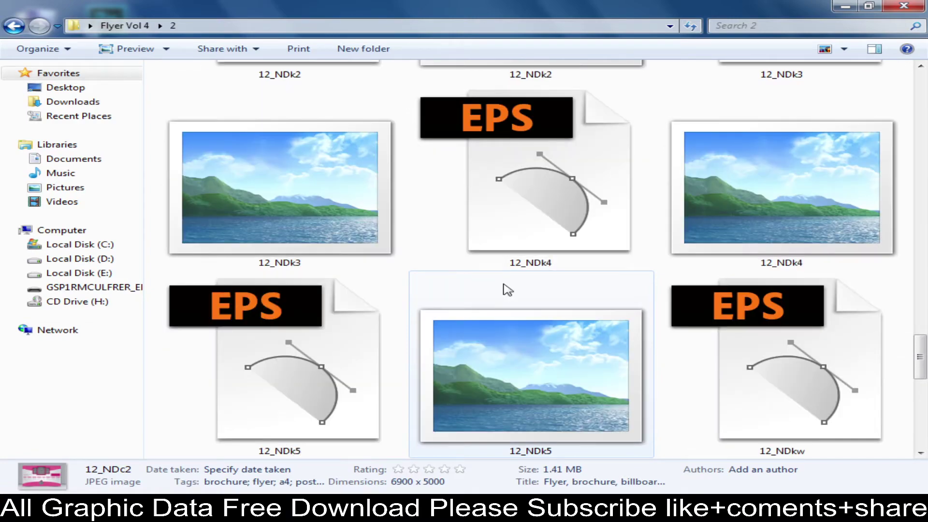
pyautogui.click(333, 251)
pyautogui.scroll(-2, 390, 275)
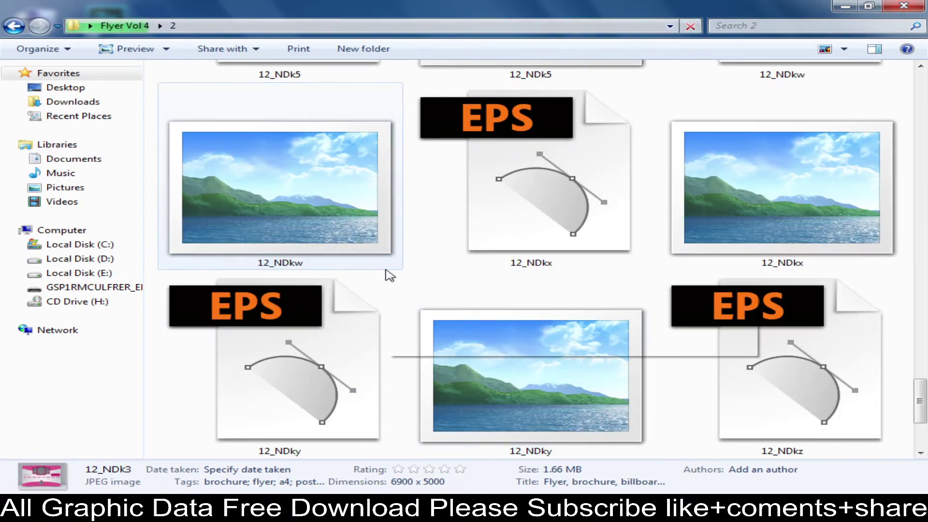
pyautogui.scroll(2, 389, 276)
pyautogui.scroll(-1, 330, 227)
pyautogui.scroll(-1, 325, 263)
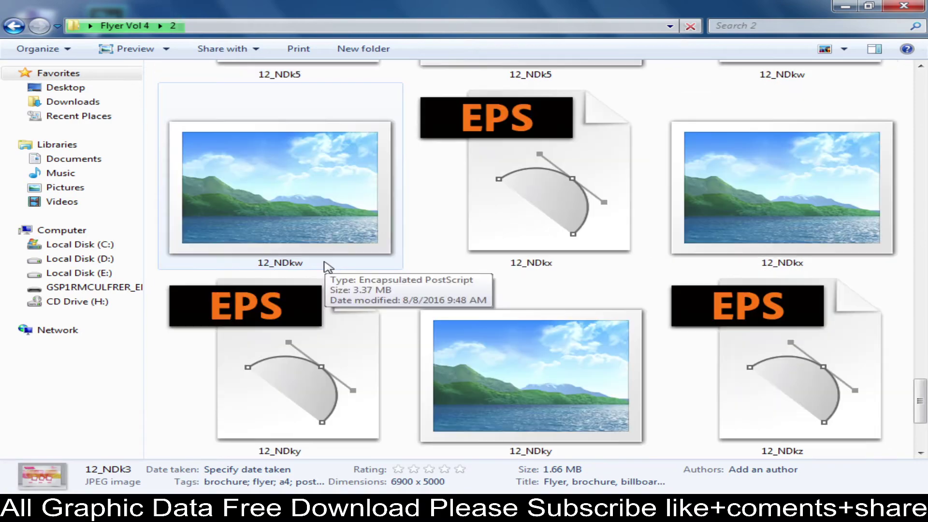
pyautogui.scroll(-1, 325, 263)
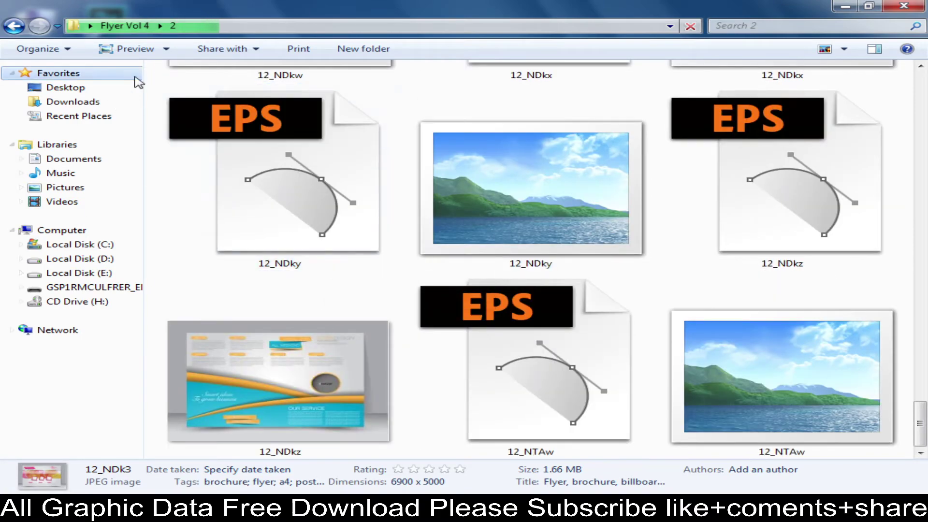
pyautogui.click(14, 26)
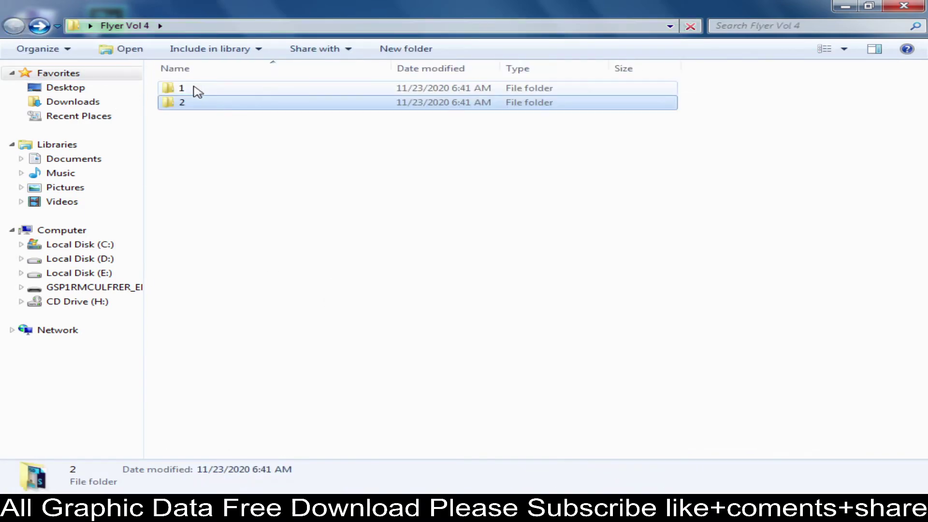
# Step: Open folder 1 and the 101_U3VtbWVyXzIyXzA0 AI file in Illustrator
pyautogui.doubleClick(197, 89)
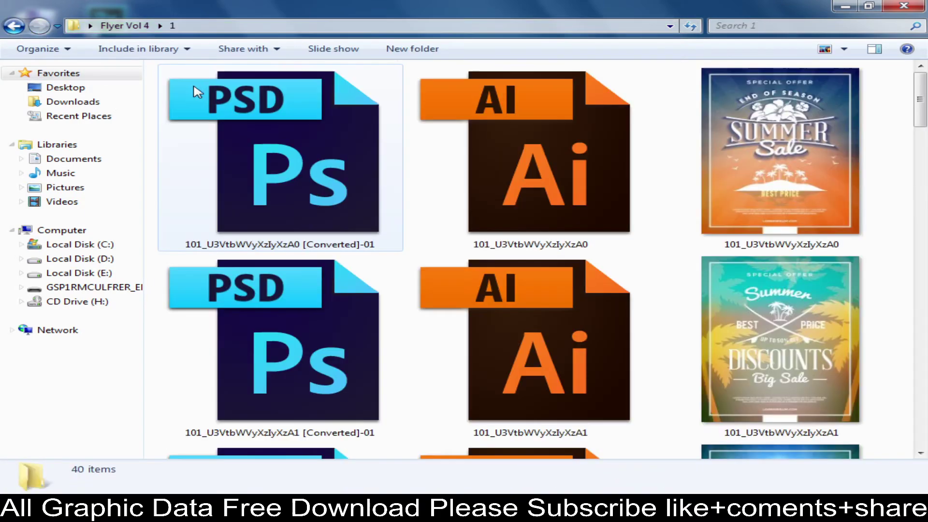
pyautogui.doubleClick(483, 154)
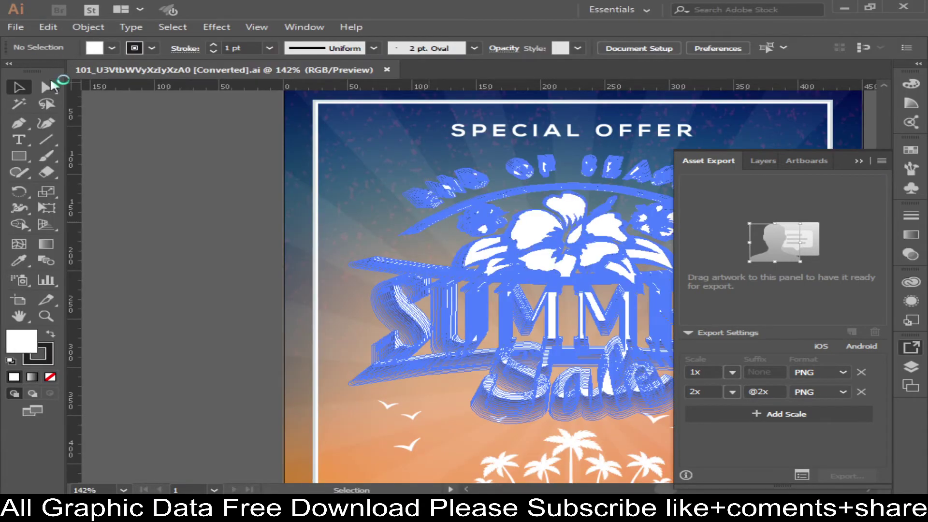
# Step: Trial-move the Summer Sale title group, then close the document without saving
pyautogui.moveTo(527, 229); pyautogui.dragTo(346, 197)
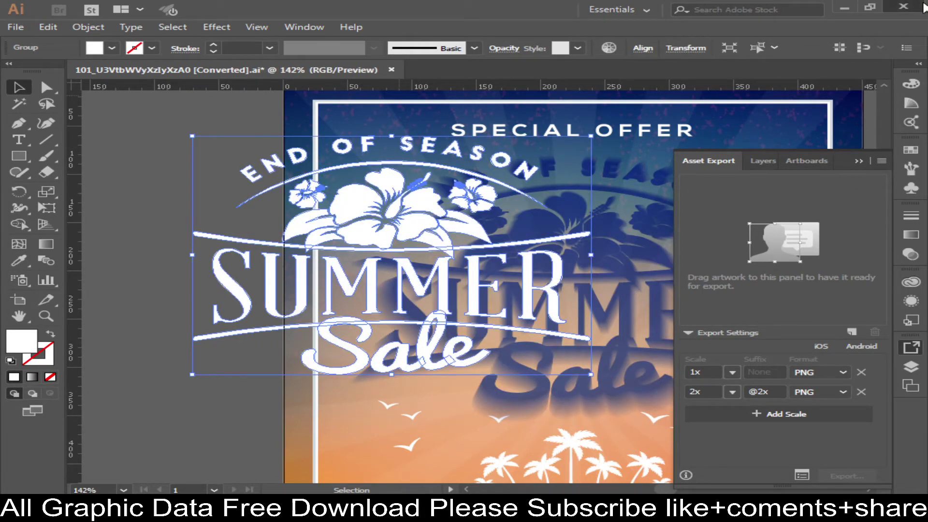
pyautogui.click(903, 7)
pyautogui.click(555, 272)
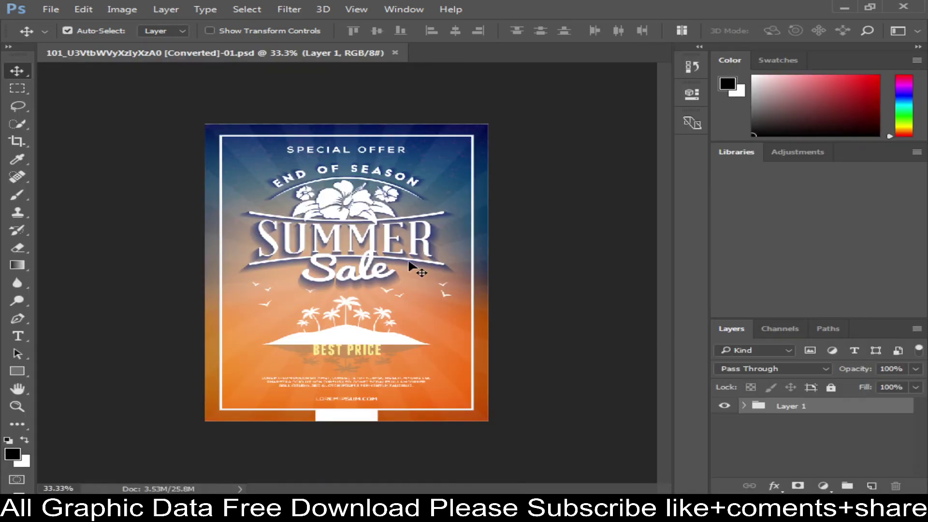
# Step: Drag the SUMMER title, its blue shadow, Sale lettering, emblem and background to test the layers
pyautogui.click(352, 230)
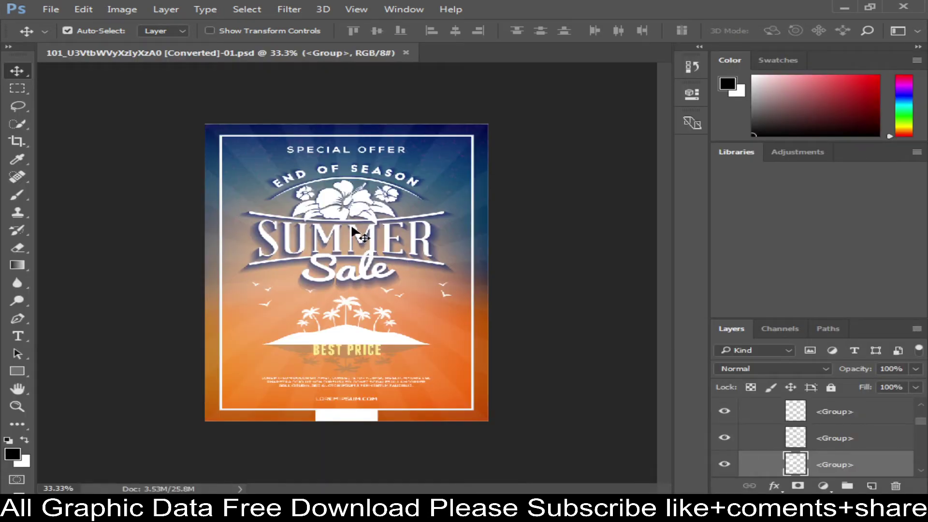
pyautogui.moveTo(352, 230); pyautogui.dragTo(190, 278)
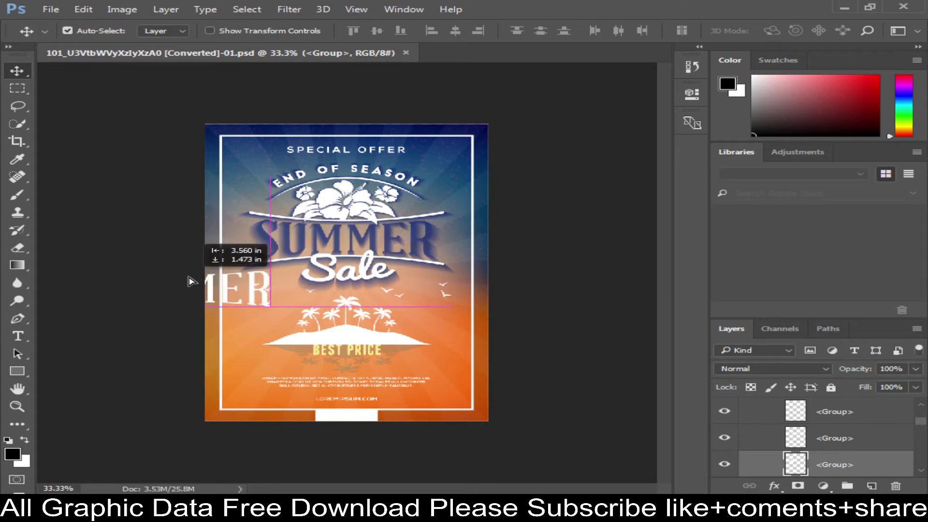
pyautogui.moveTo(373, 245); pyautogui.dragTo(491, 247)
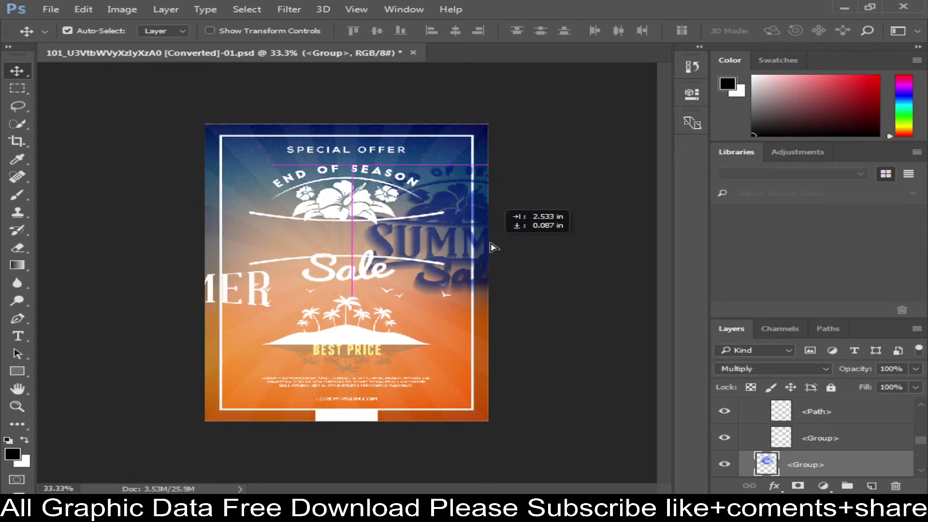
pyautogui.click(365, 260)
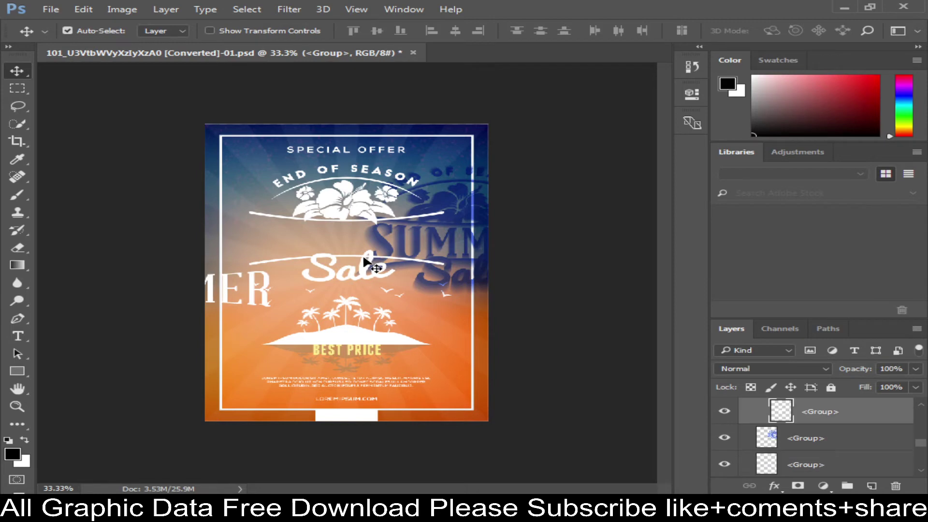
pyautogui.moveTo(365, 261); pyautogui.dragTo(253, 234)
pyautogui.moveTo(318, 213)
pyautogui.mouseDown()
pyautogui.moveTo(348, 268)
pyautogui.moveTo(341, 212)
pyautogui.mouseUp()
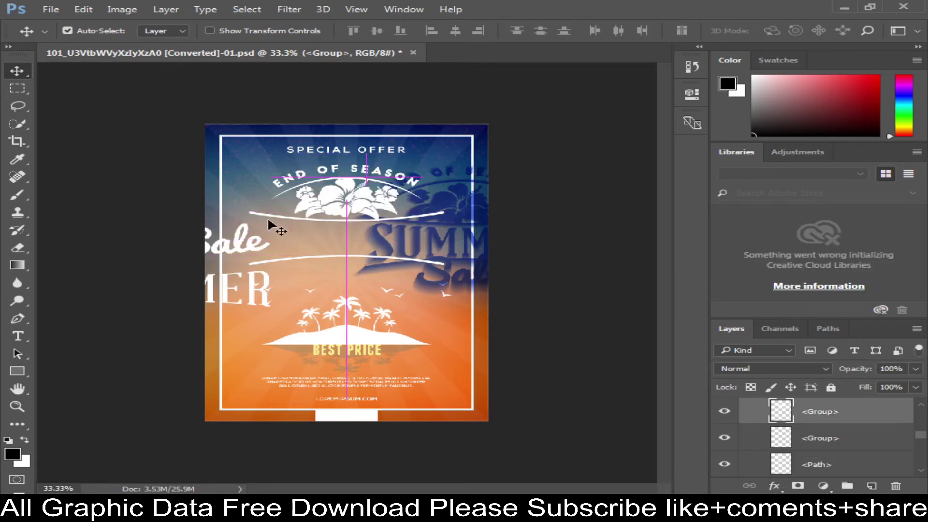
pyautogui.moveTo(270, 224); pyautogui.dragTo(265, 213)
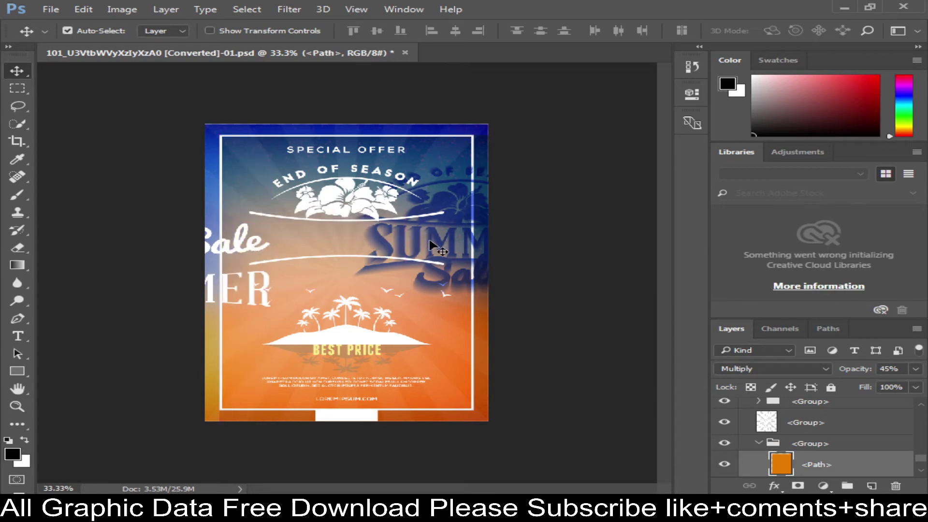
# Step: Realign the background with the page and delete the top SUMMER title group
pyautogui.press('ctrl')
pyautogui.moveTo(405, 247); pyautogui.dragTo(320, 249)
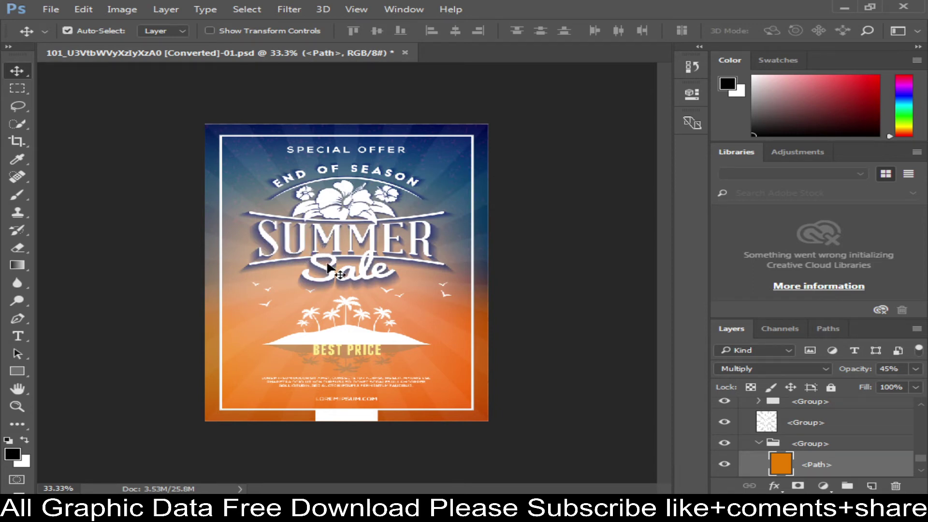
pyautogui.click(274, 251)
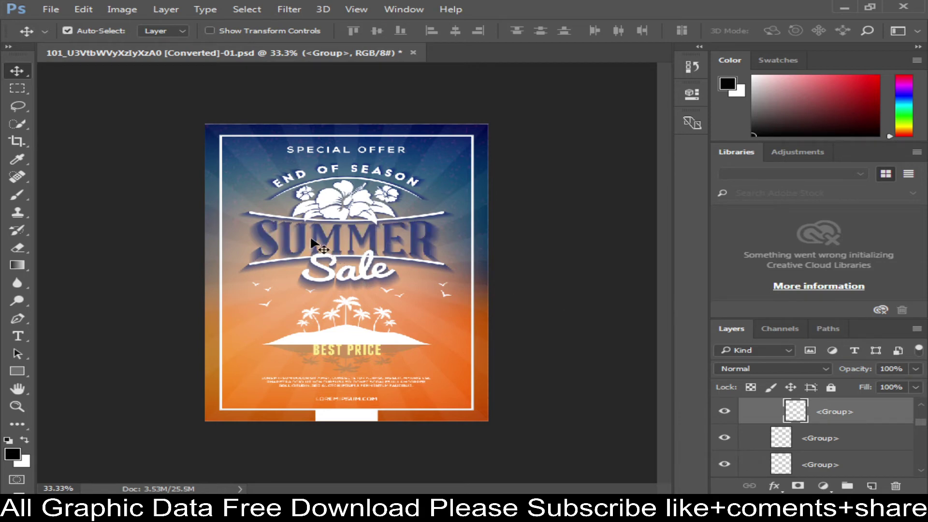
pyautogui.press('Delete')
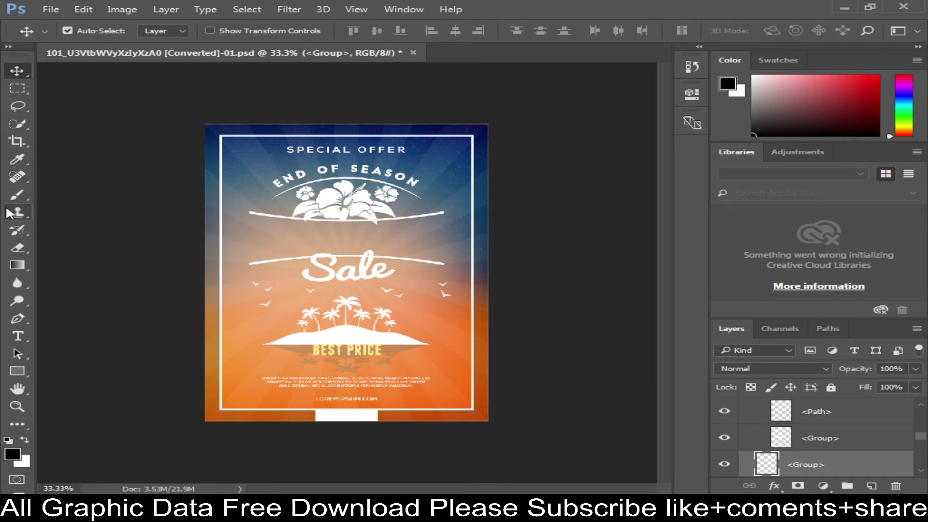
# Step: Add a 60 pt text layer reading 'Raju' above Sale
pyautogui.click(19, 337)
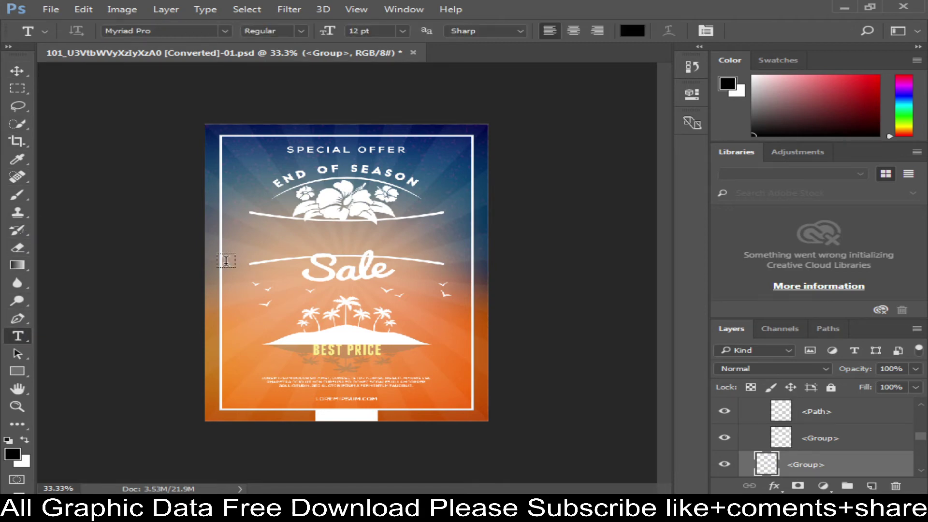
pyautogui.click(279, 238)
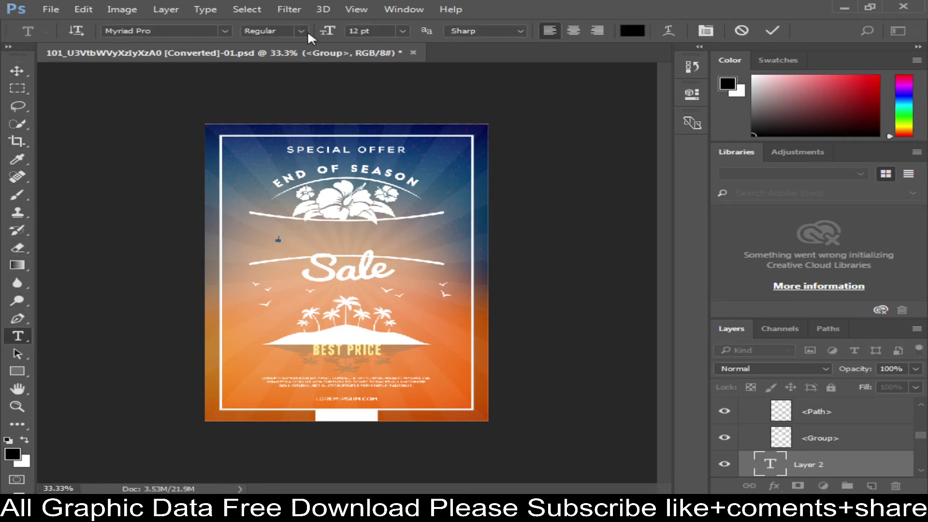
pyautogui.click(401, 32)
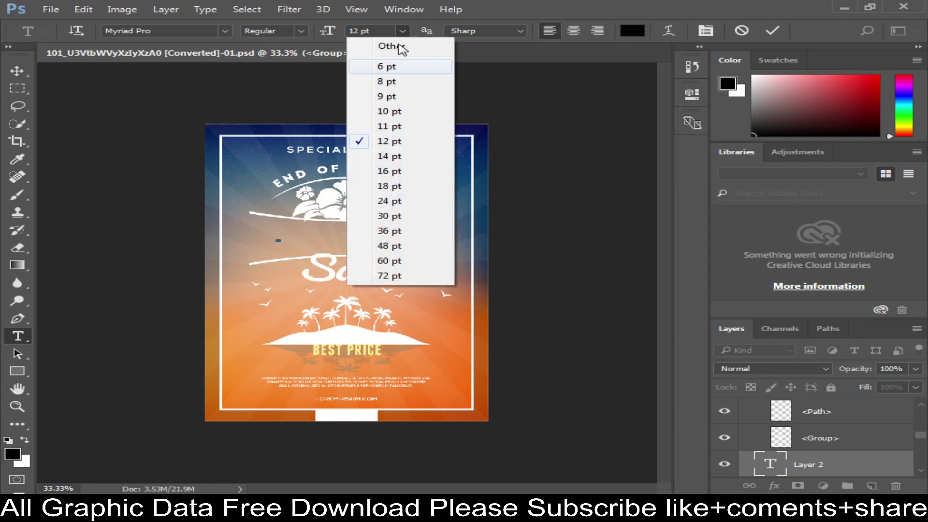
pyautogui.click(413, 260)
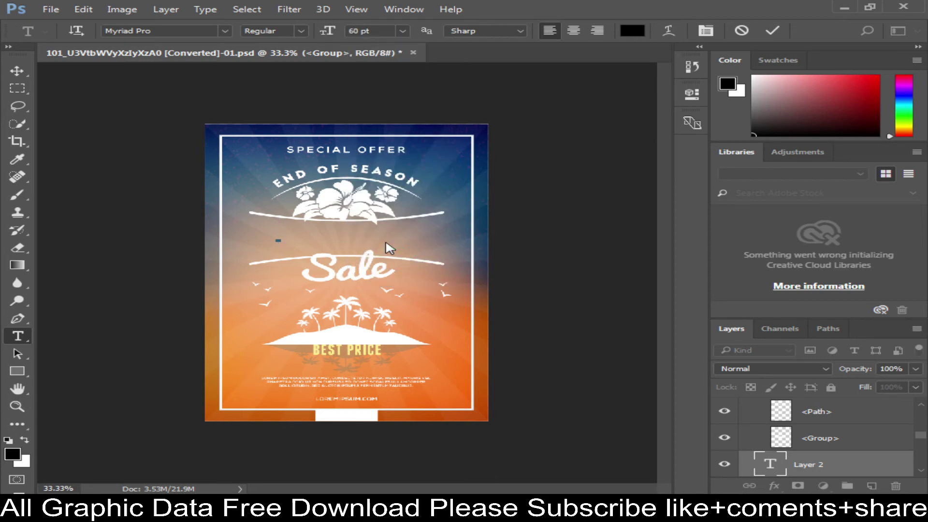
pyautogui.write('Raju')
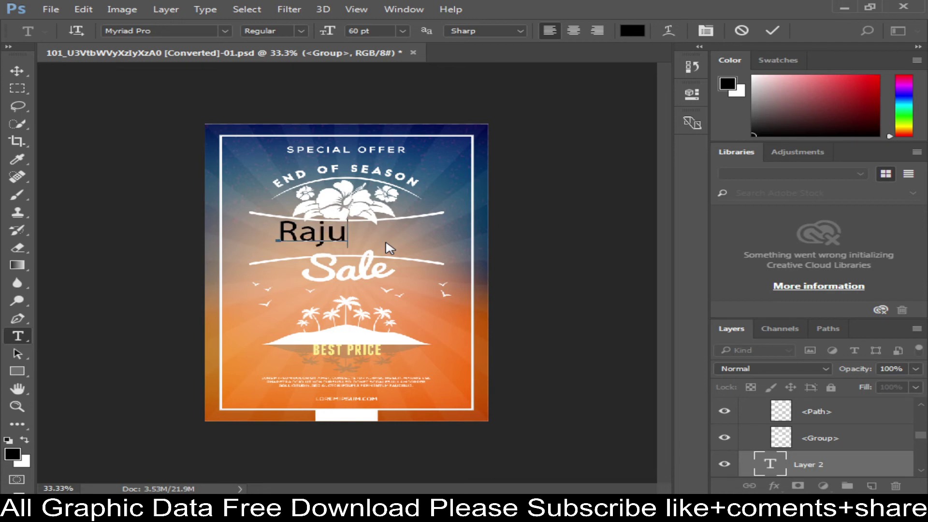
pyautogui.hotkey('ctrl', 'a')
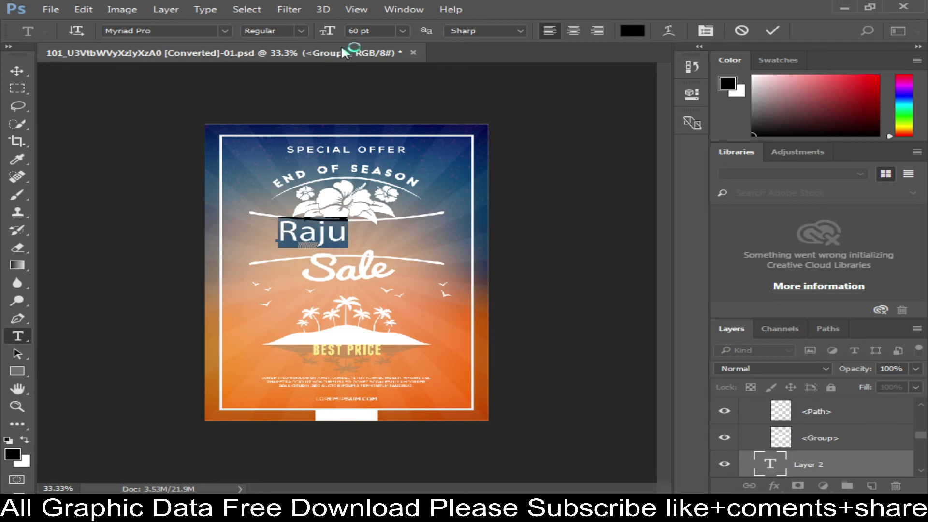
# Step: Make Raju bold, commit it, and centre it above Sale
pyautogui.click(301, 30)
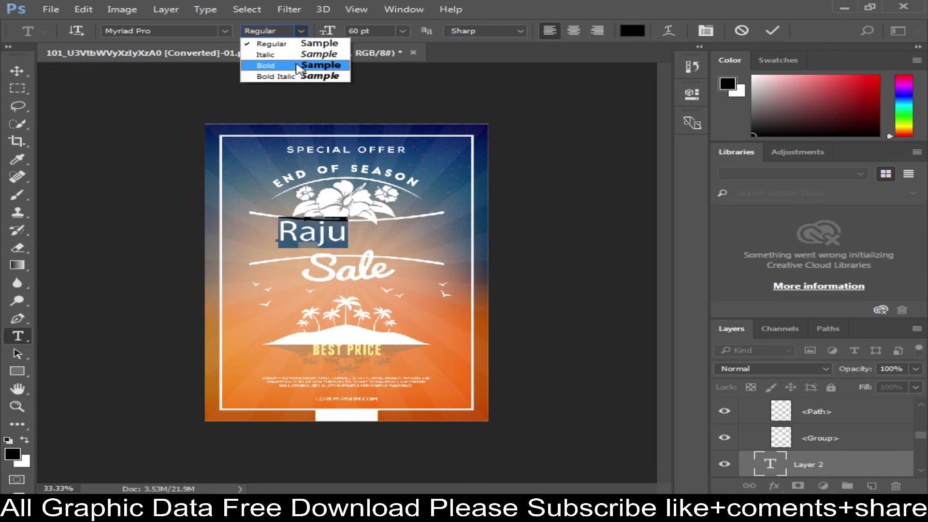
pyautogui.click(333, 64)
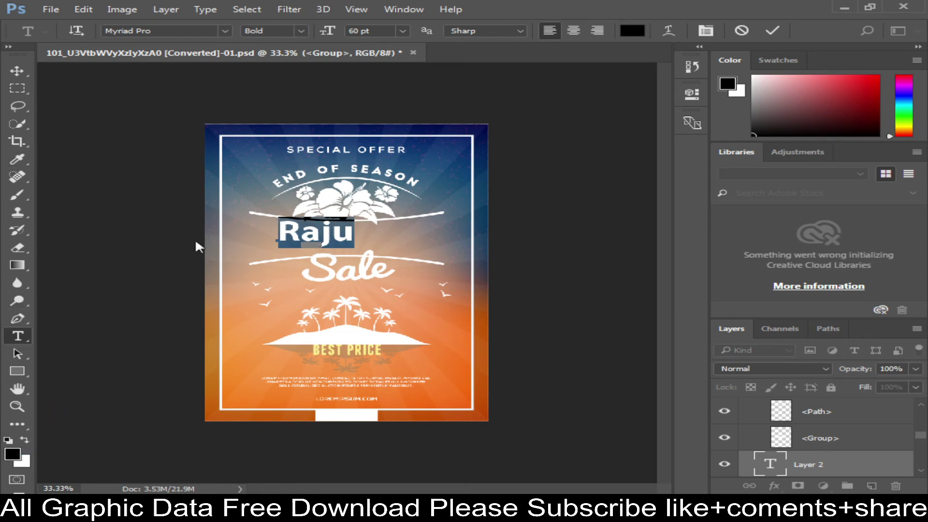
pyautogui.click(23, 459)
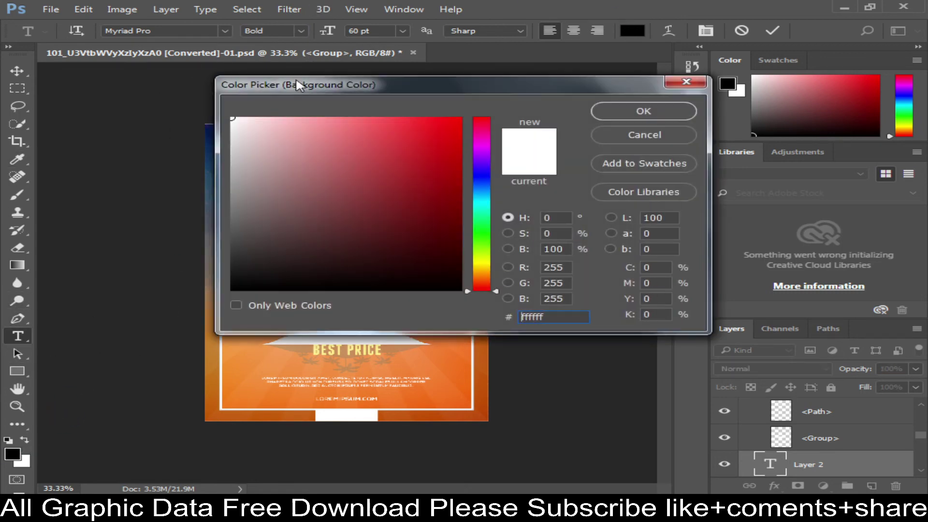
pyautogui.click(643, 111)
pyautogui.click(17, 71)
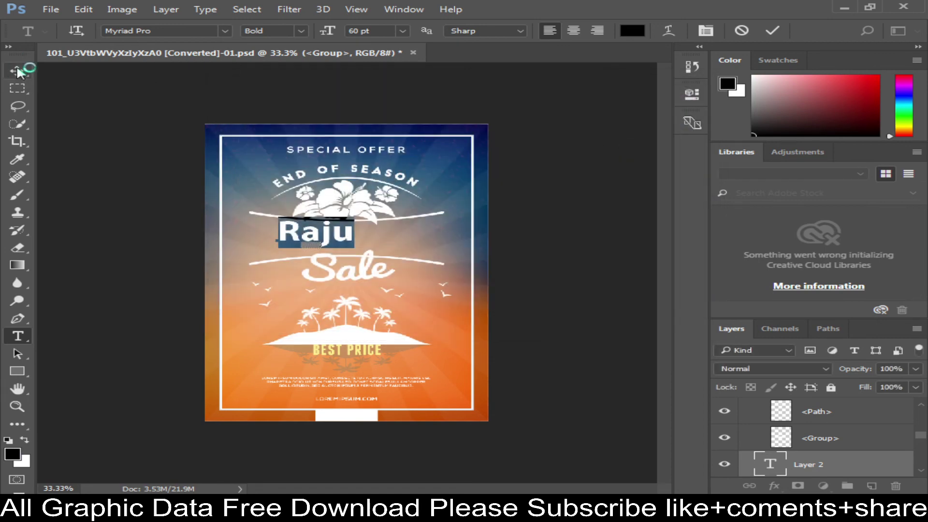
pyautogui.moveTo(300, 227); pyautogui.dragTo(328, 233)
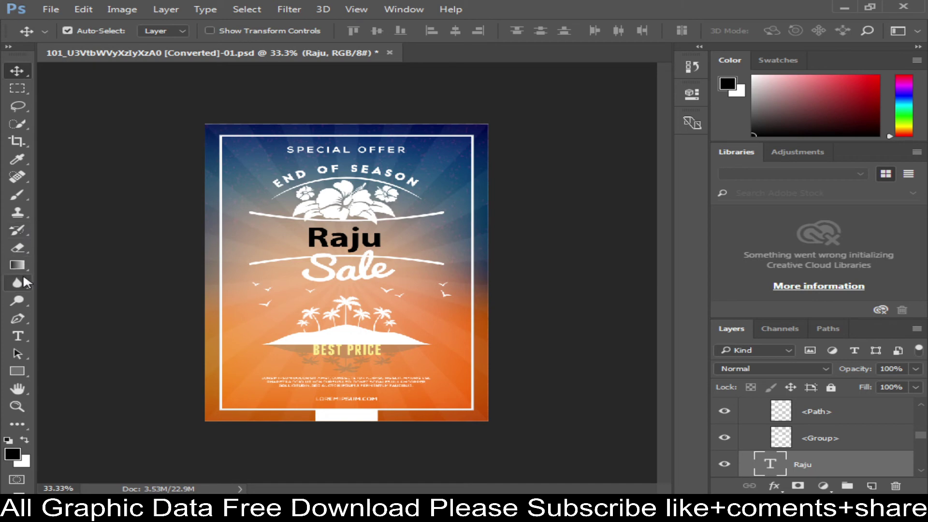
# Step: Recolour the Raju text white (ffffff) and nudge it into place above Sale
pyautogui.click(21, 293)
pyautogui.click(18, 335)
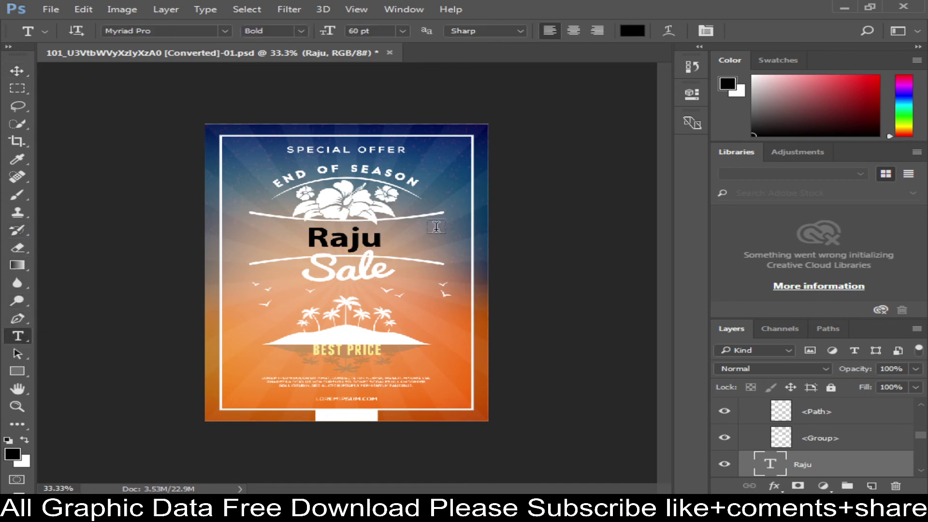
pyautogui.doubleClick(363, 242)
pyautogui.click(12, 454)
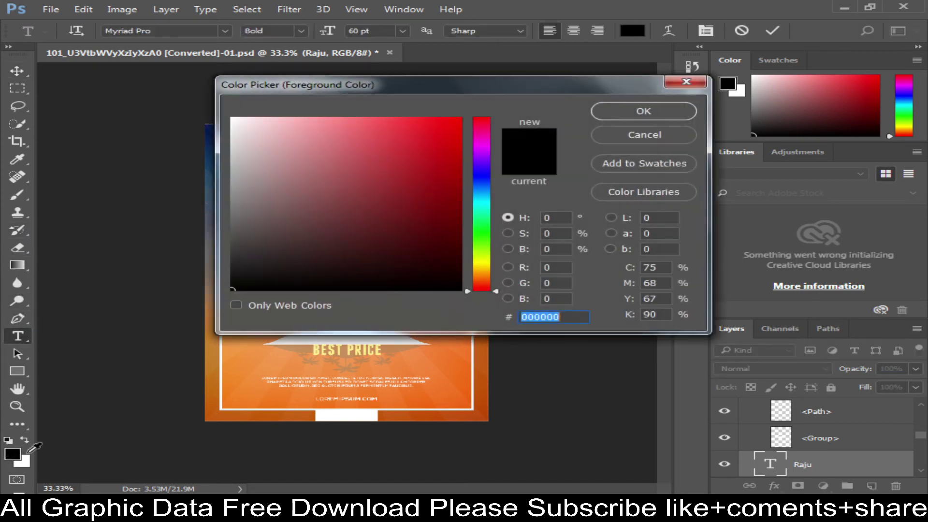
pyautogui.moveTo(305, 135); pyautogui.dragTo(231, 117)
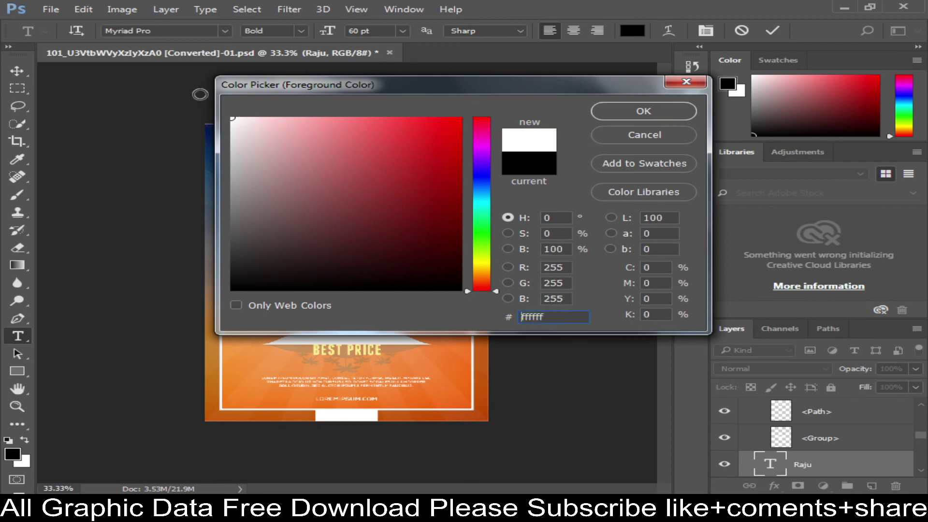
pyautogui.click(632, 110)
pyautogui.click(17, 72)
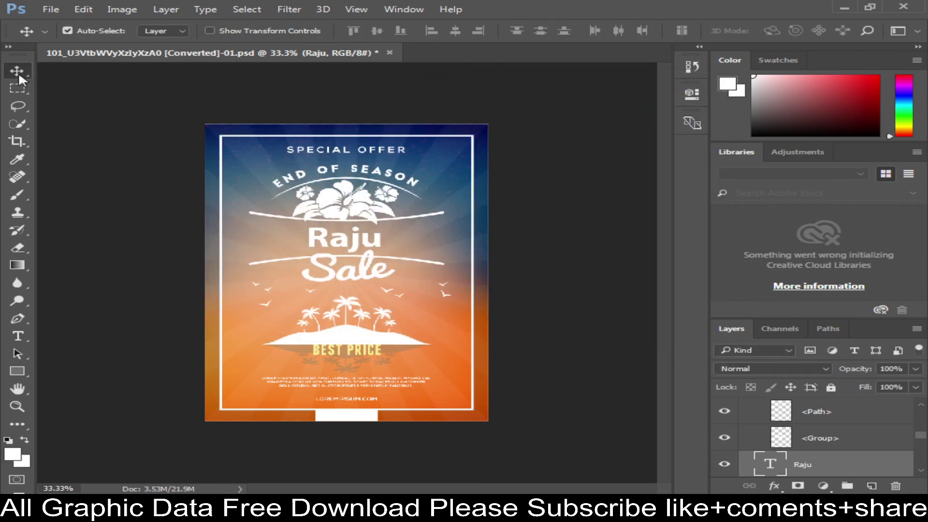
pyautogui.moveTo(344, 237); pyautogui.dragTo(340, 233)
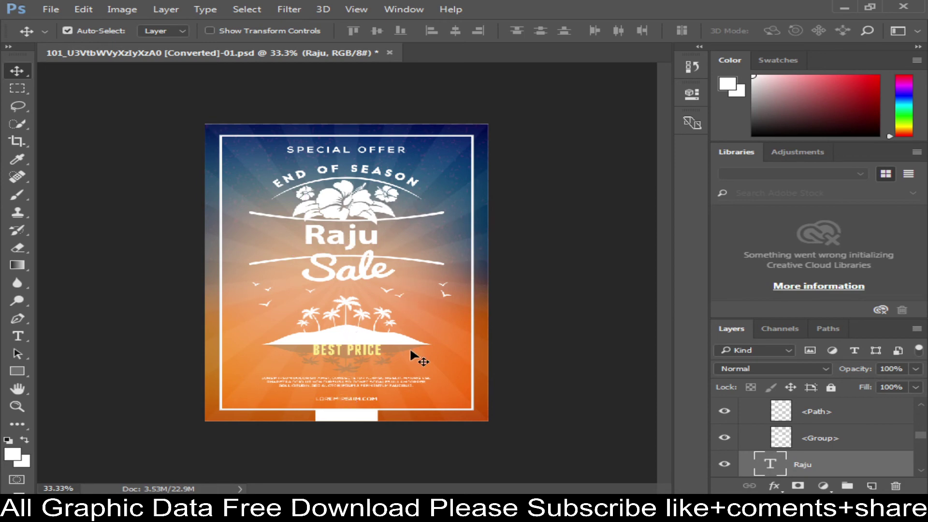
# Step: Zoom in on the Best Price paragraph and web address at the flyer's bottom
pyautogui.press('z')
pyautogui.click(339, 414)
pyautogui.click(285, 337)
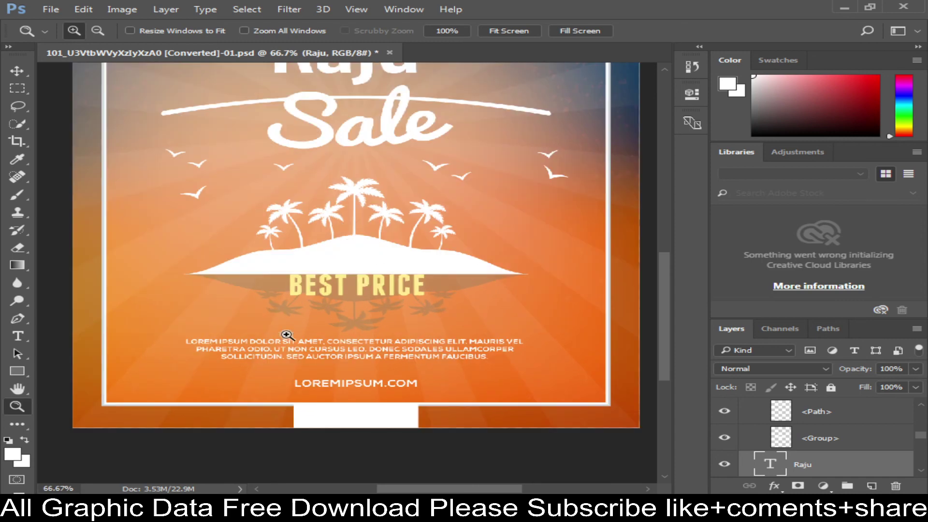
pyautogui.click(279, 342)
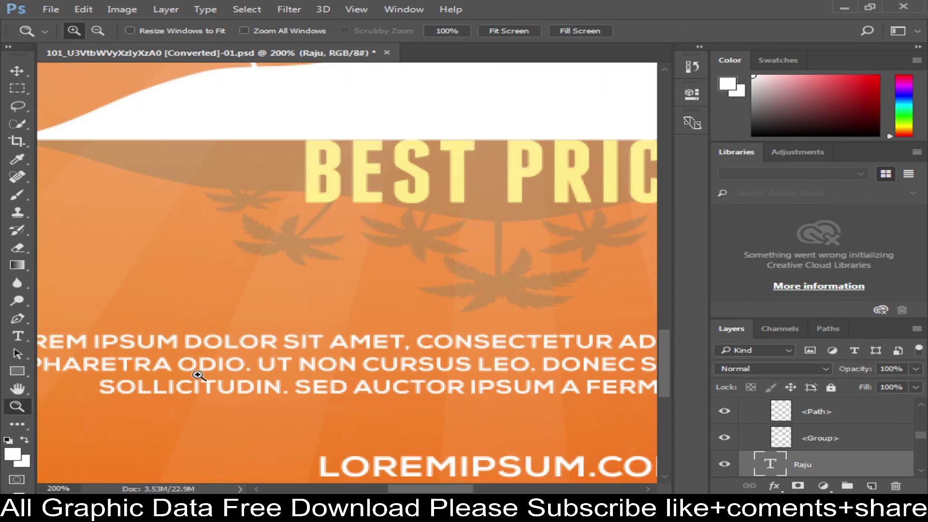
pyautogui.rightClick(214, 394)
pyautogui.click(227, 403)
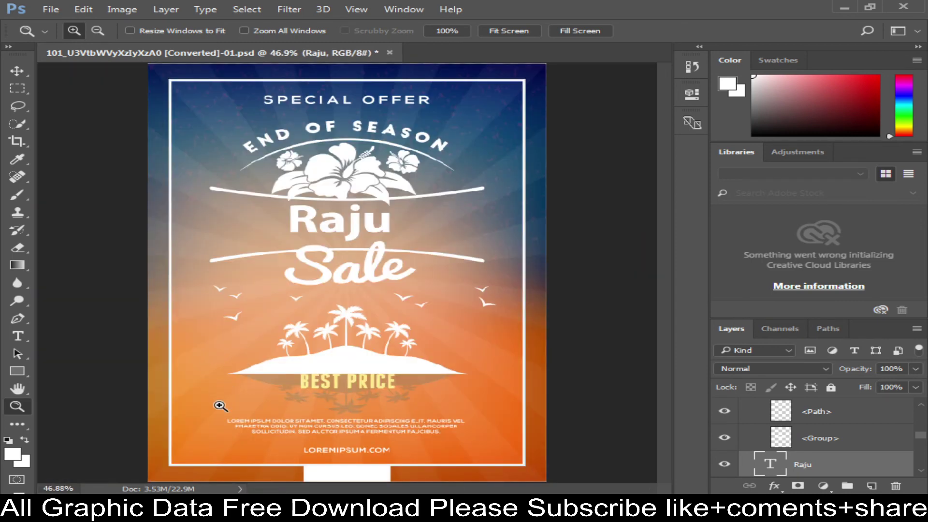
pyautogui.moveTo(220, 406); pyautogui.dragTo(473, 442)
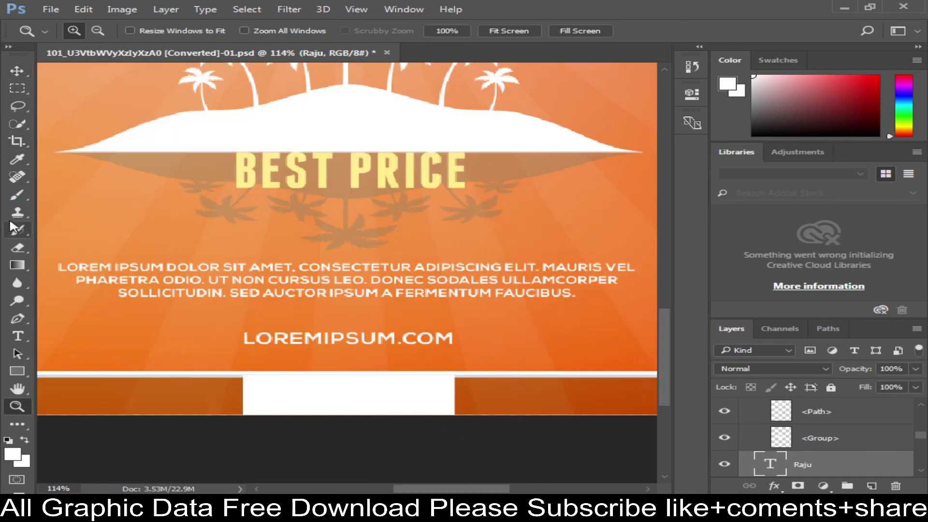
# Step: Select the lorem ipsum paragraph group above the web address and group it with Ctrl+G to hide it
pyautogui.click(17, 88)
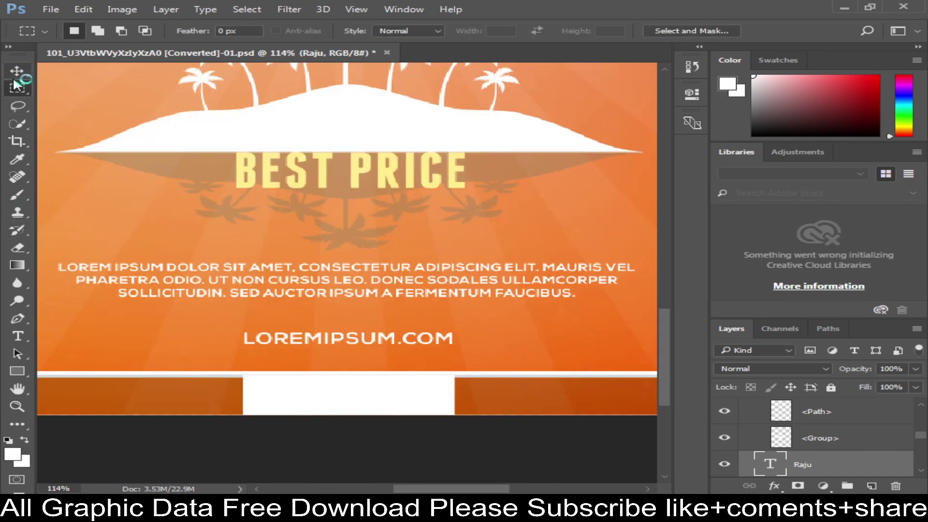
pyautogui.click(17, 71)
pyautogui.click(256, 293)
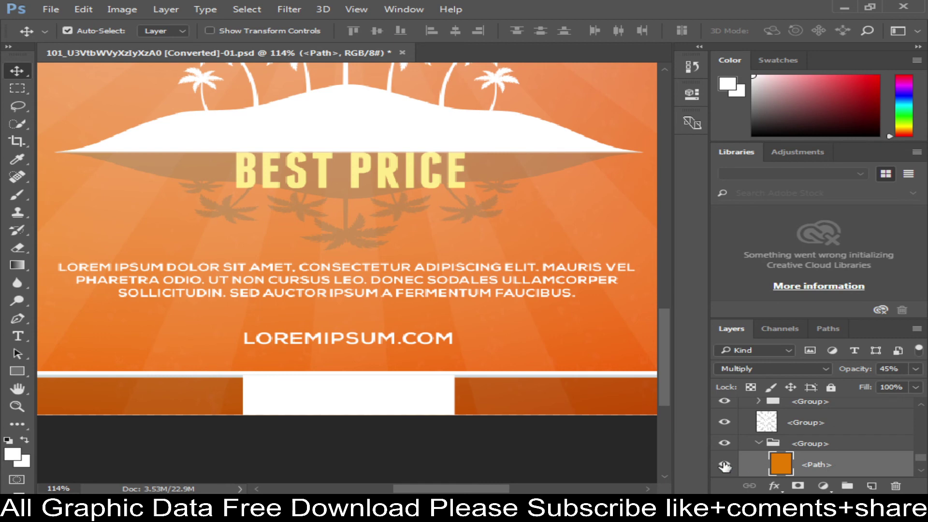
pyautogui.click(314, 296)
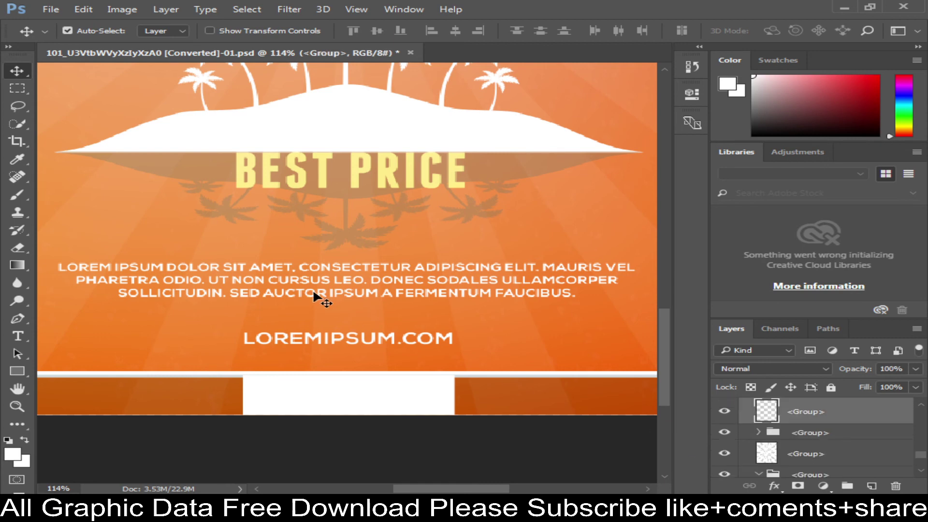
pyautogui.moveTo(314, 296); pyautogui.dragTo(314, 300)
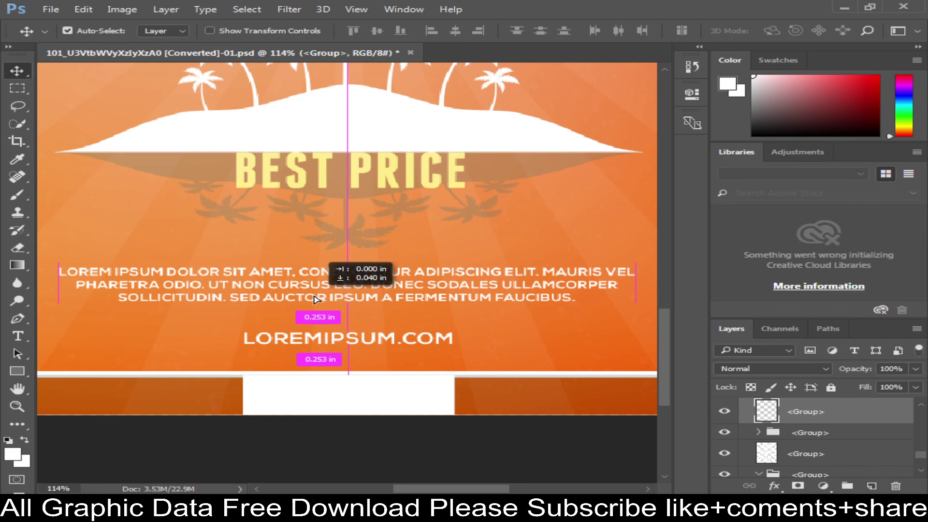
pyautogui.moveTo(316, 299); pyautogui.dragTo(316, 295)
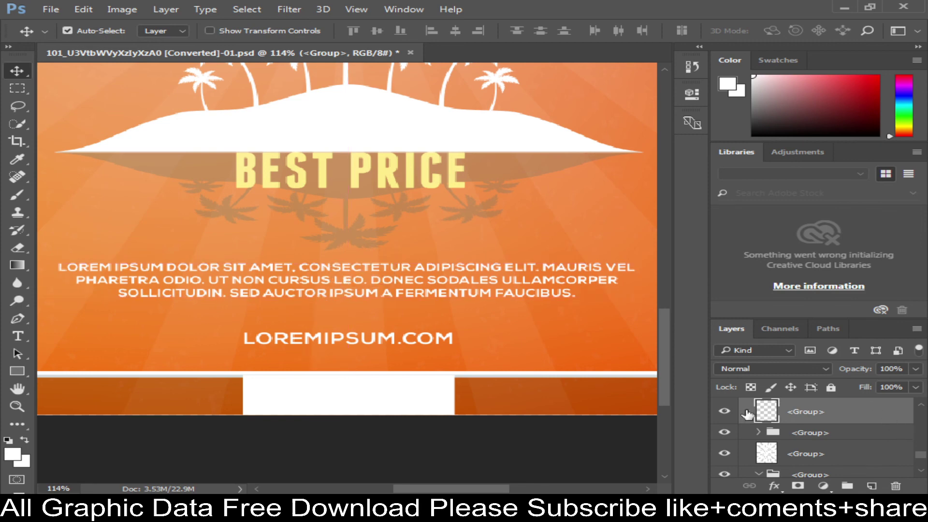
pyautogui.hotkey('ctrl', 'g')
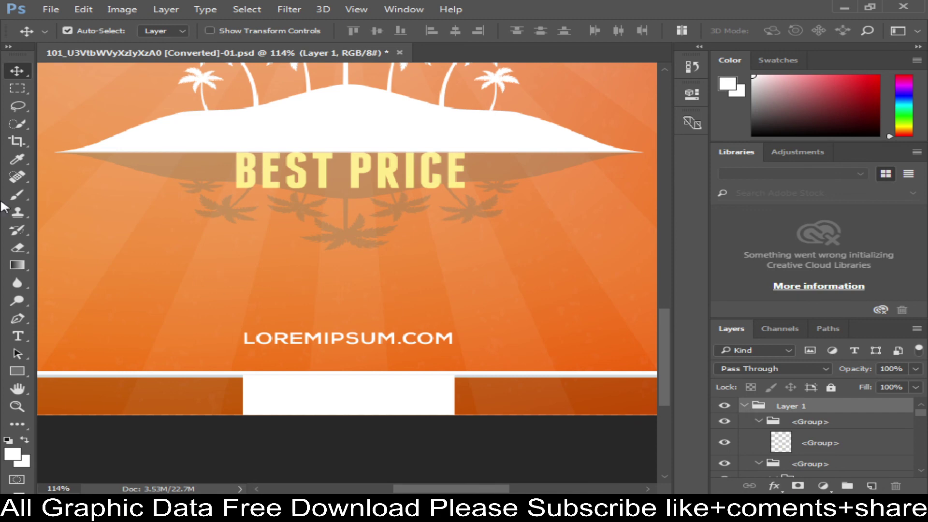
pyautogui.click(18, 336)
# Step: Create an empty text layer above LOREMIPSUM.COM and zoom out to show the whole flyer
pyautogui.click(193, 292)
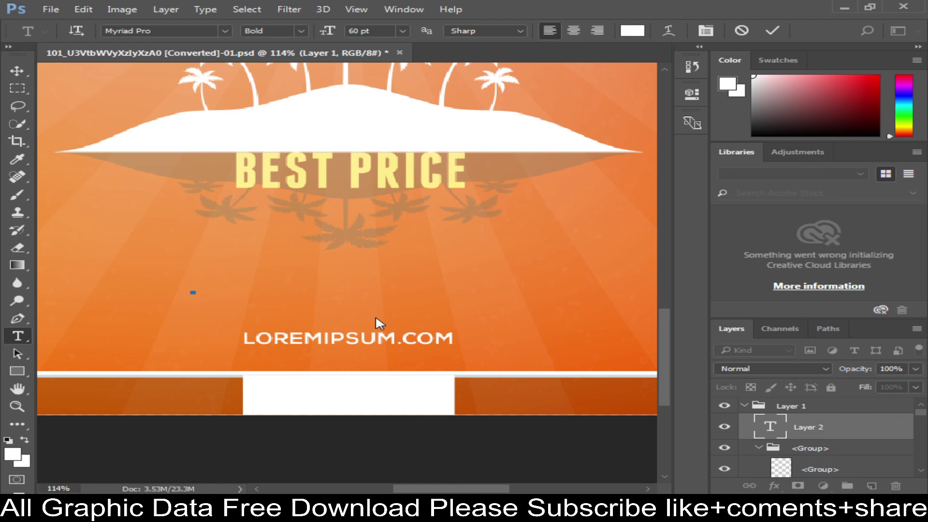
pyautogui.hotkey('ctrl', '-')
pyautogui.hotkey('ctrl', '-')
pyautogui.hotkey('ctrl', '-')
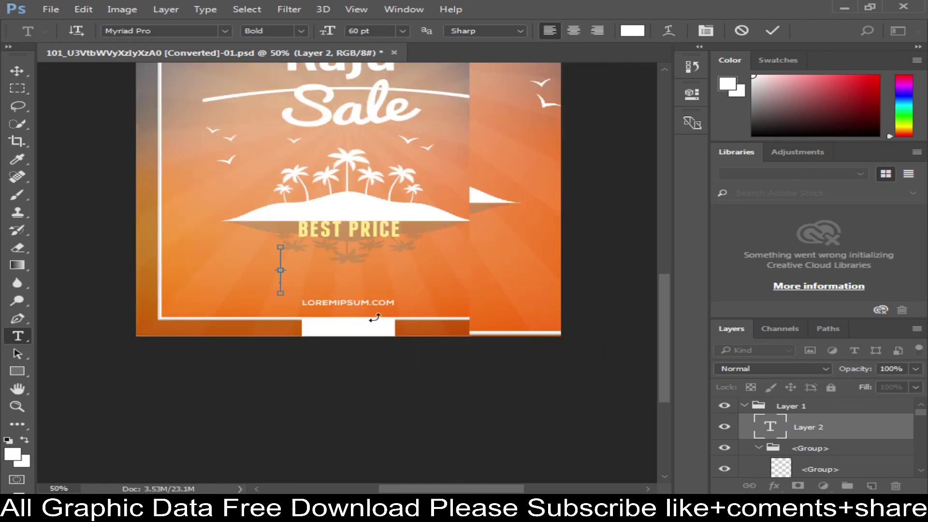
pyautogui.hotkey('ctrl', '-')
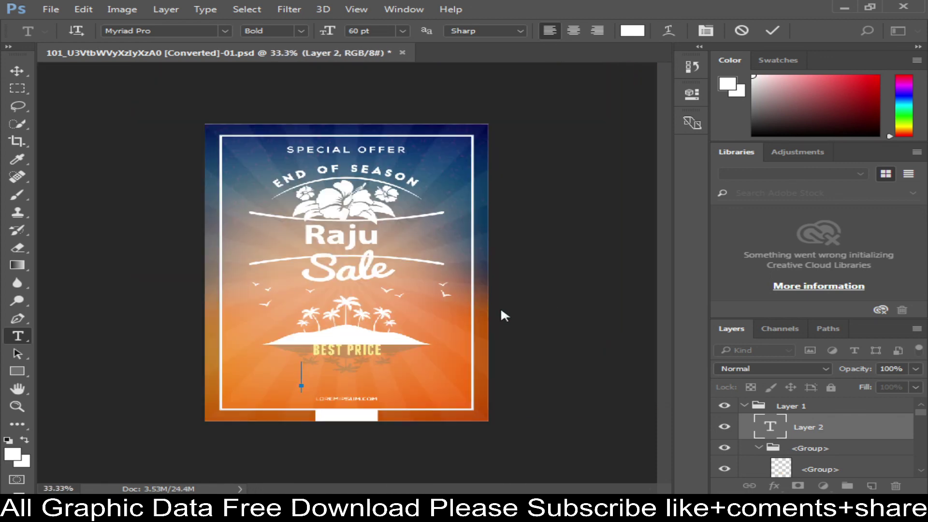